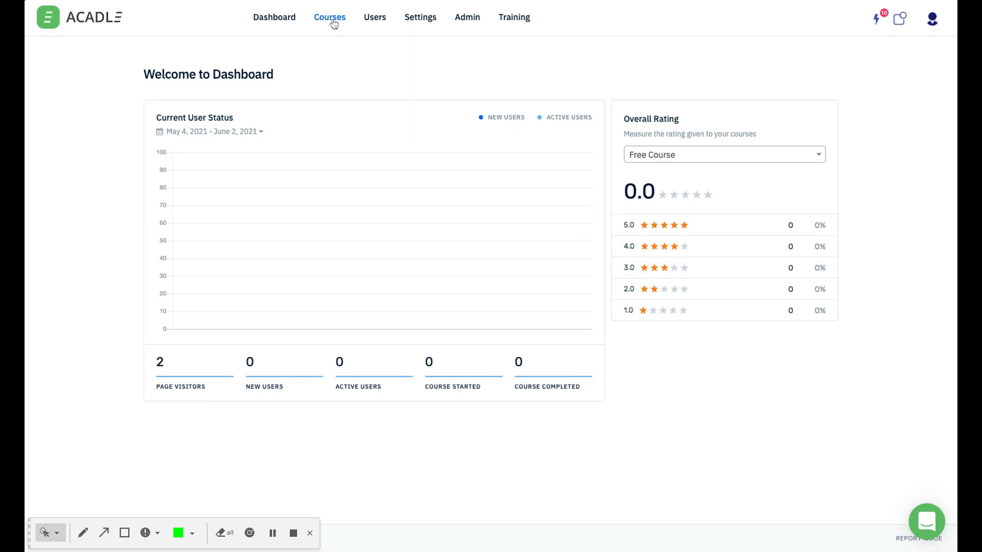
Remove Company Name from the login page's registration fields, save, and show the Users list.
left_click(424, 23)
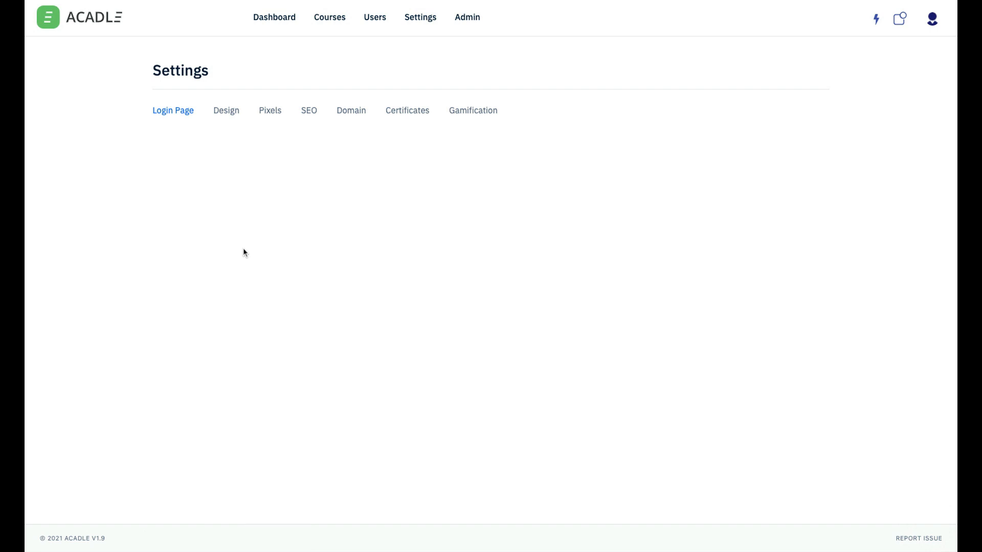
scroll(243, 248, "down", 2)
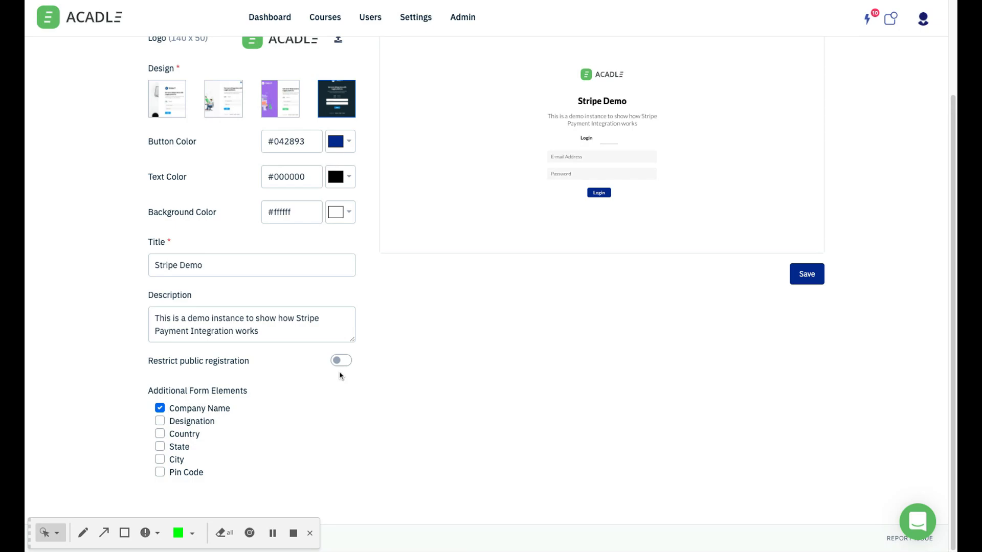
left_click(158, 409)
left_click(808, 275)
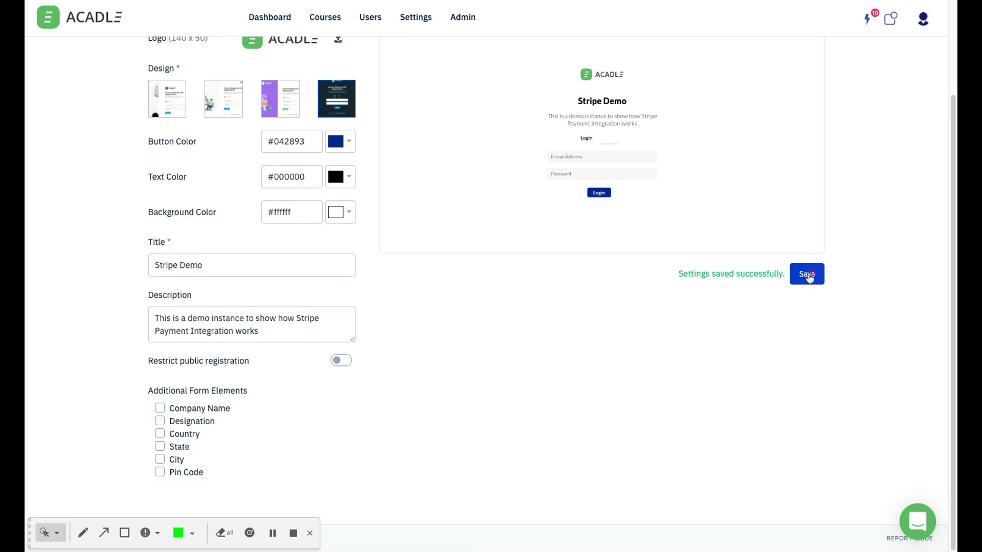
scroll(601, 318, "up", 2)
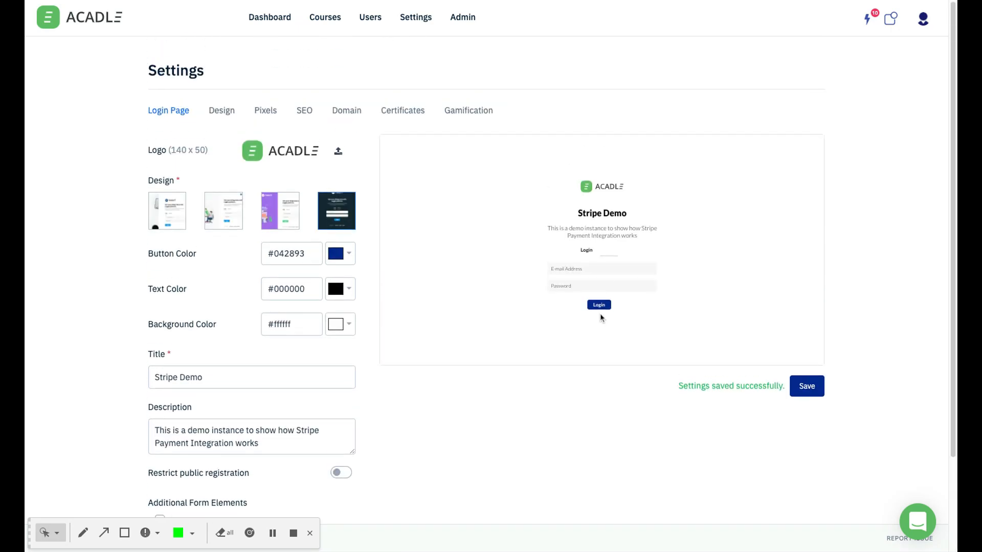
left_click(374, 19)
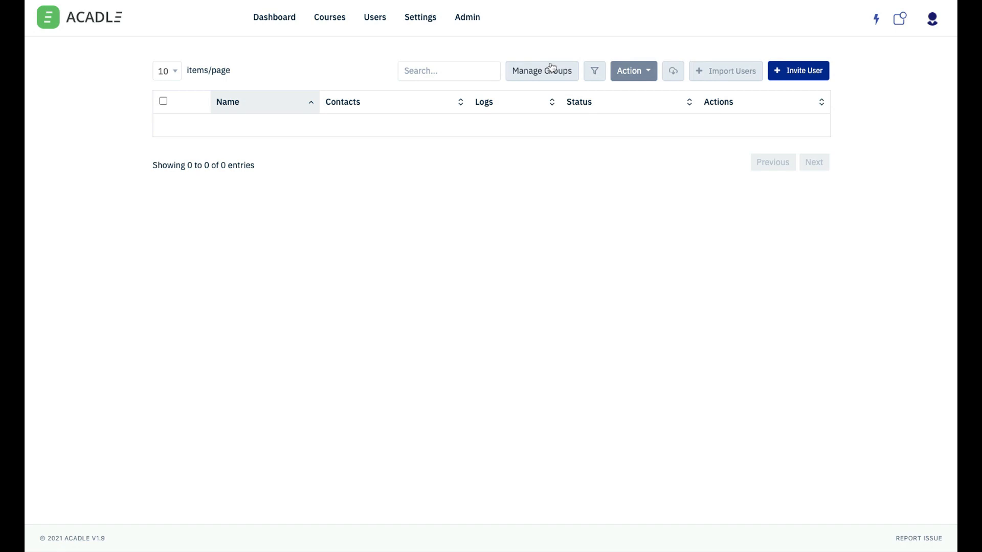
left_click(551, 72)
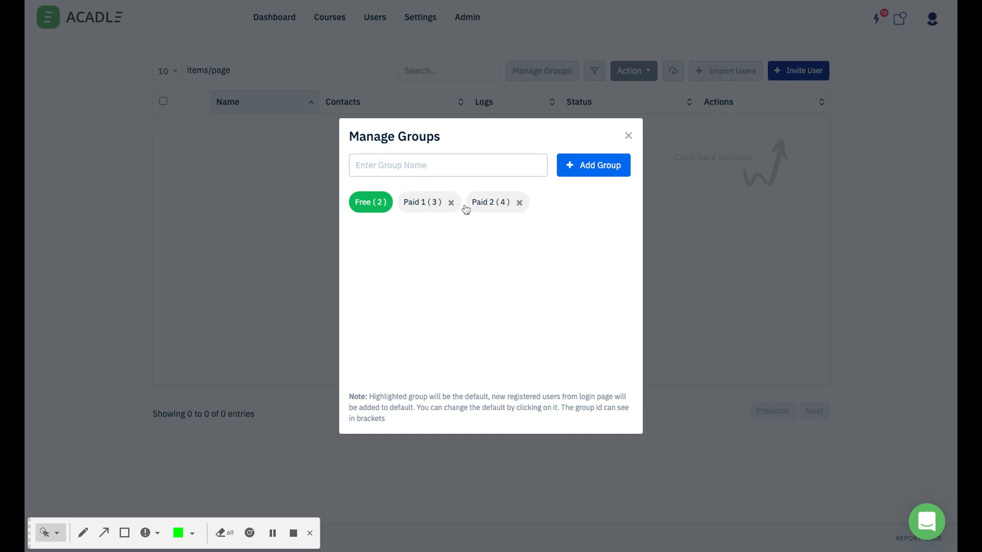
left_click(629, 136)
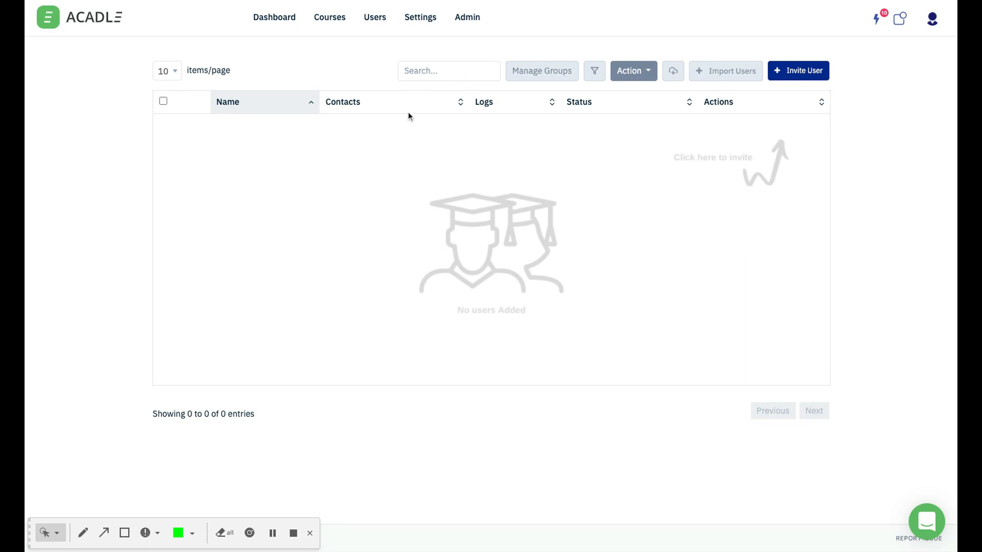
left_click(331, 18)
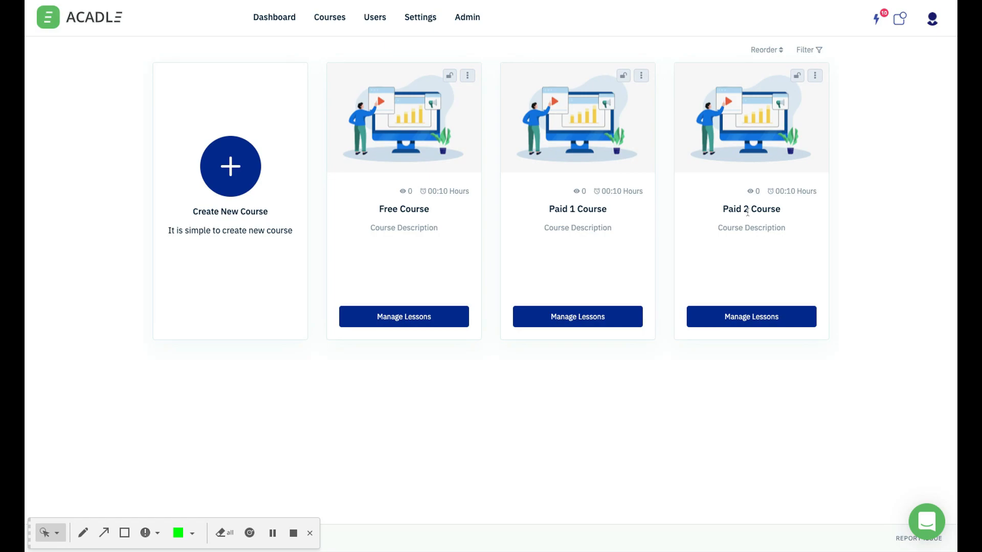
Review the Course Access of Free, Paid 1 and Paid 2 courses, closing each editor unchanged.
left_click(465, 78)
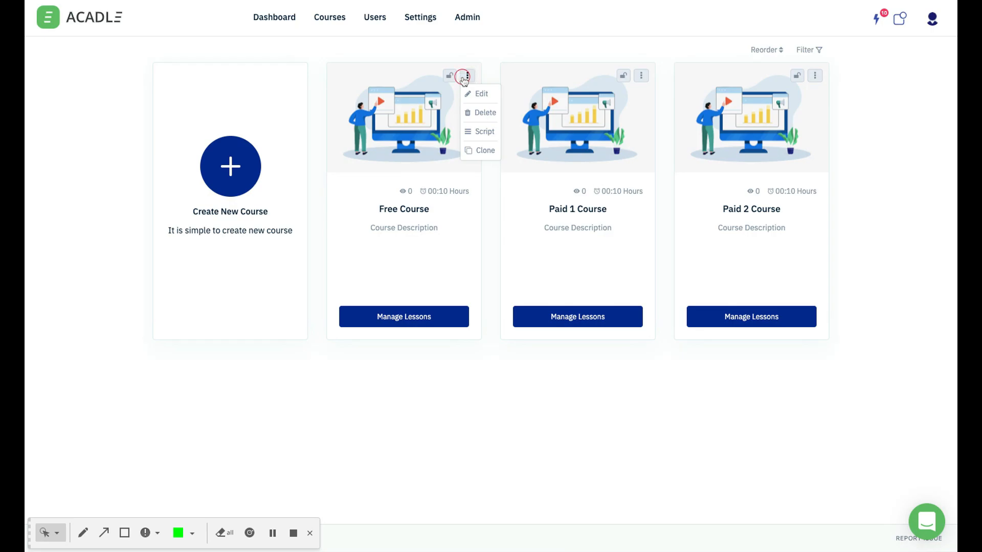
left_click(468, 92)
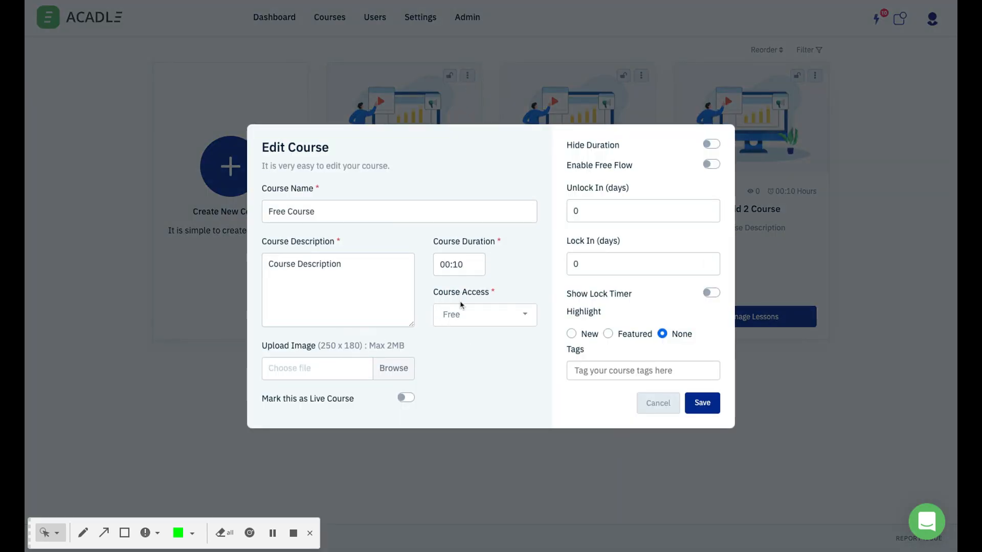
left_click(794, 165)
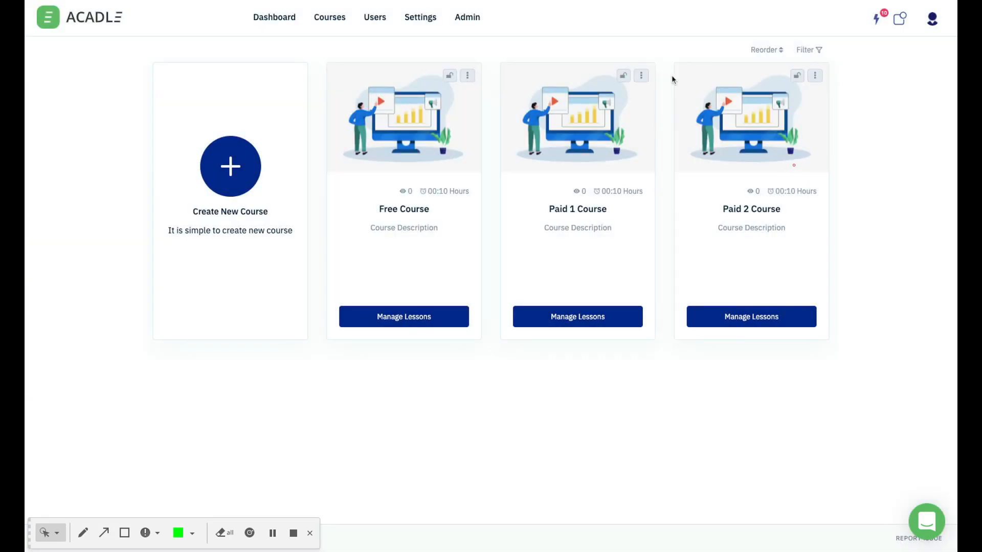
left_click(641, 75)
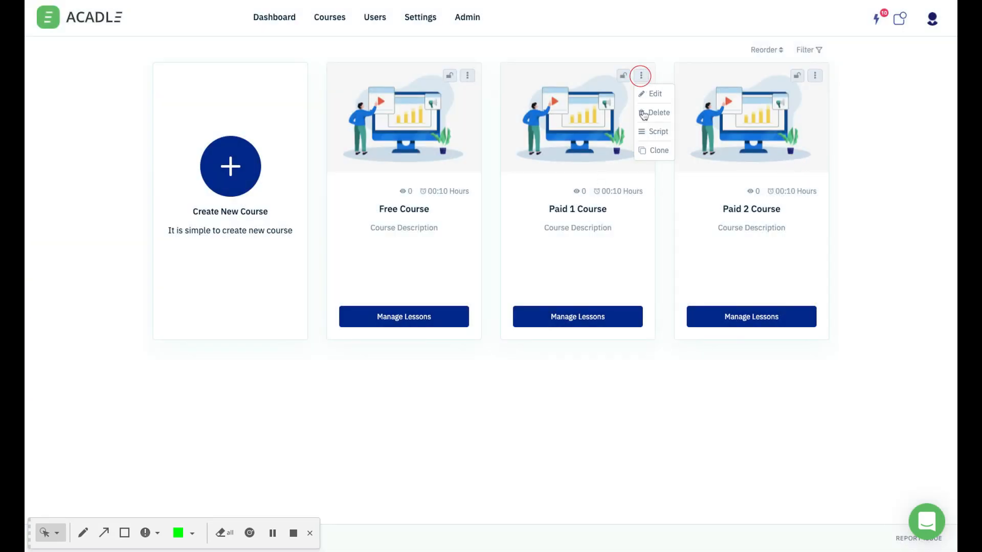
left_click(653, 93)
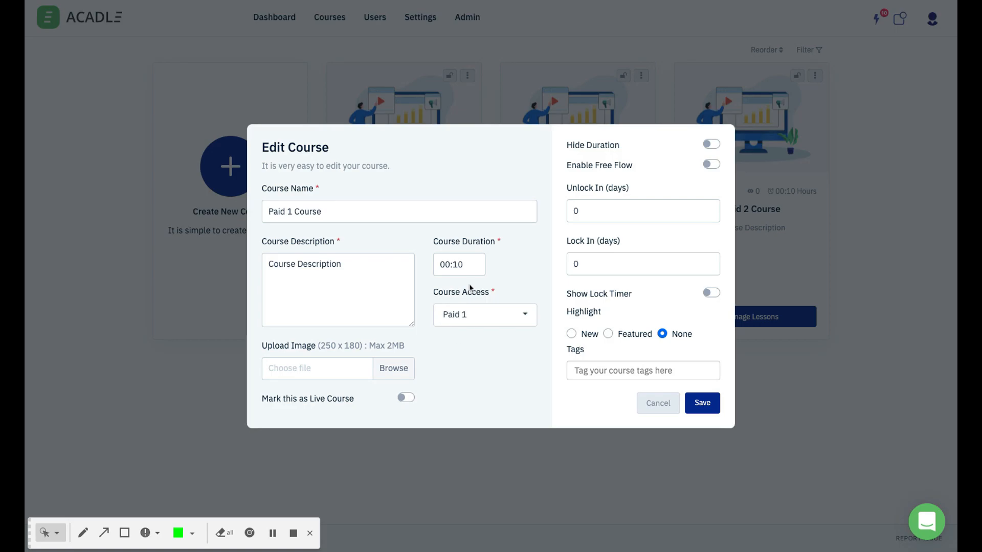
left_click(791, 119)
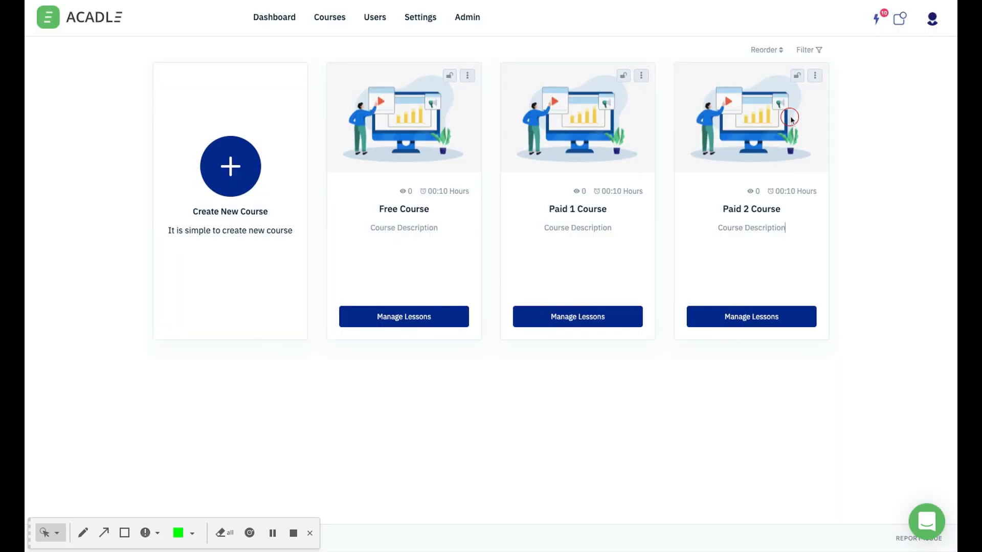
left_click(814, 75)
left_click(817, 97)
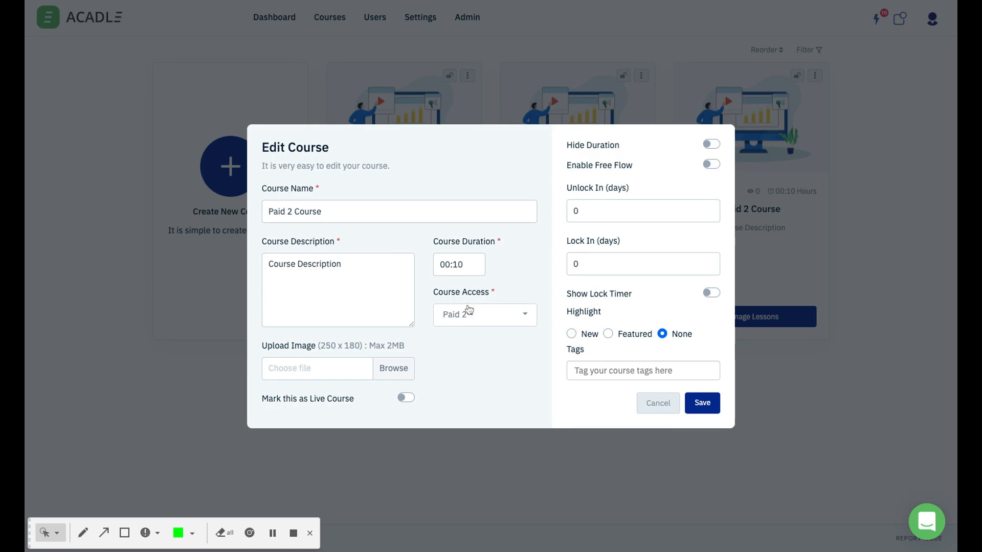
left_click(659, 404)
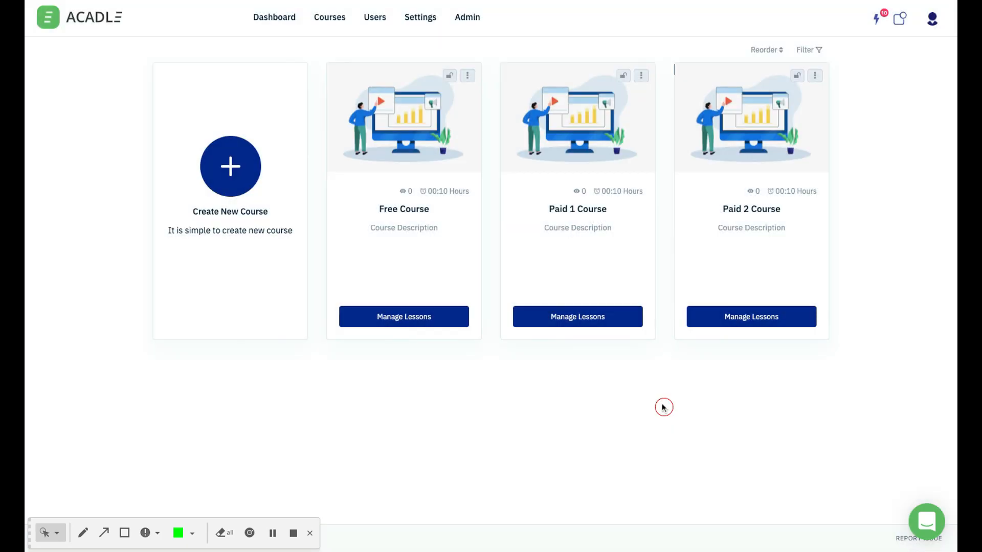
Turn on Enable Stripe on the Admin Pricing page and save it.
left_click(467, 18)
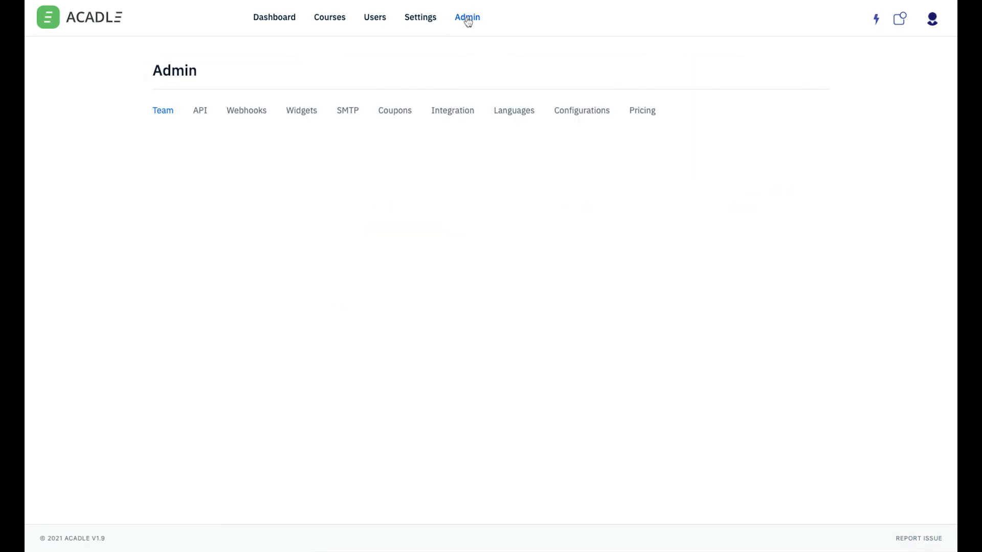
left_click(651, 115)
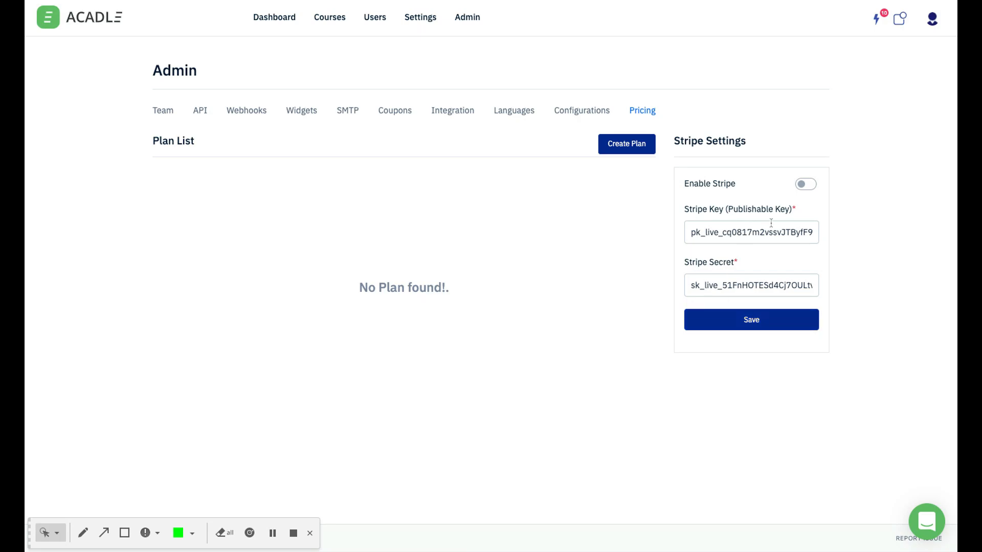
left_click(803, 186)
left_click(771, 318)
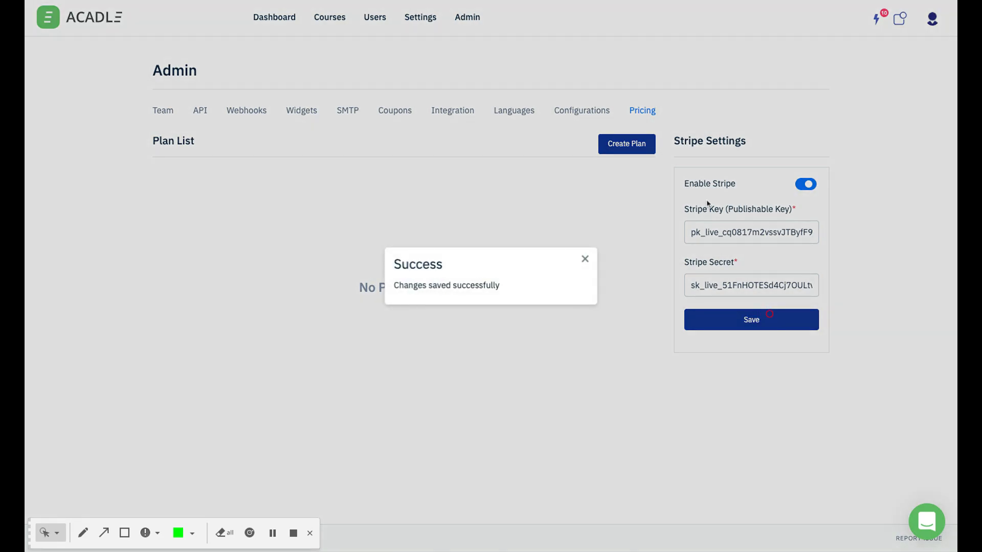
left_click(586, 259)
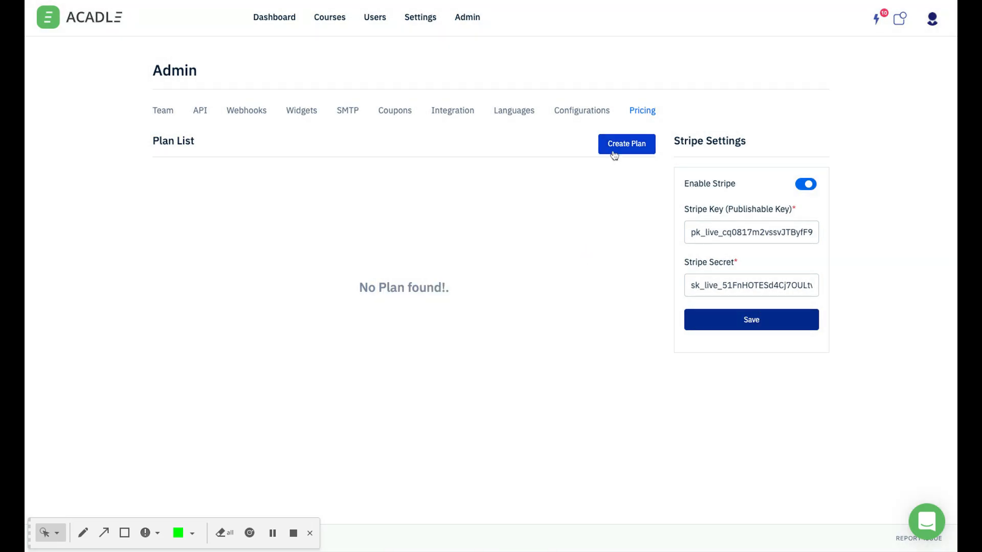
Start a new plan named 'Paid 1' with description 'dummy descrption'.
left_click(614, 153)
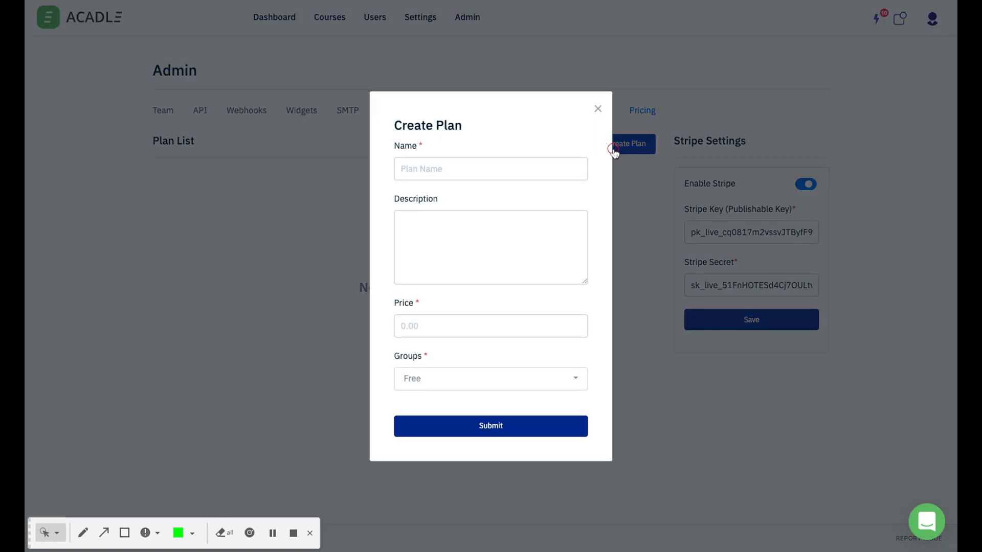
left_click(471, 173)
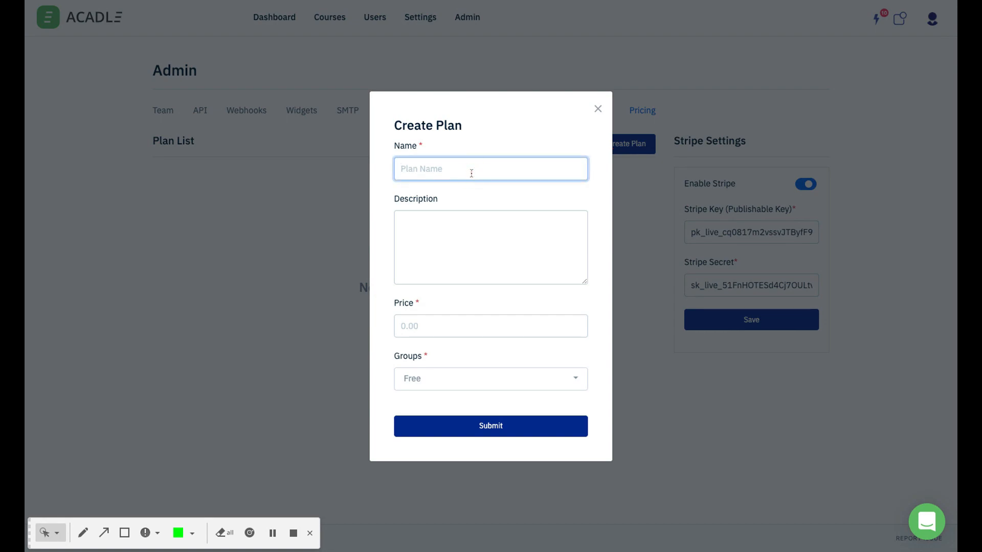
type("Paid 1")
left_click(449, 227)
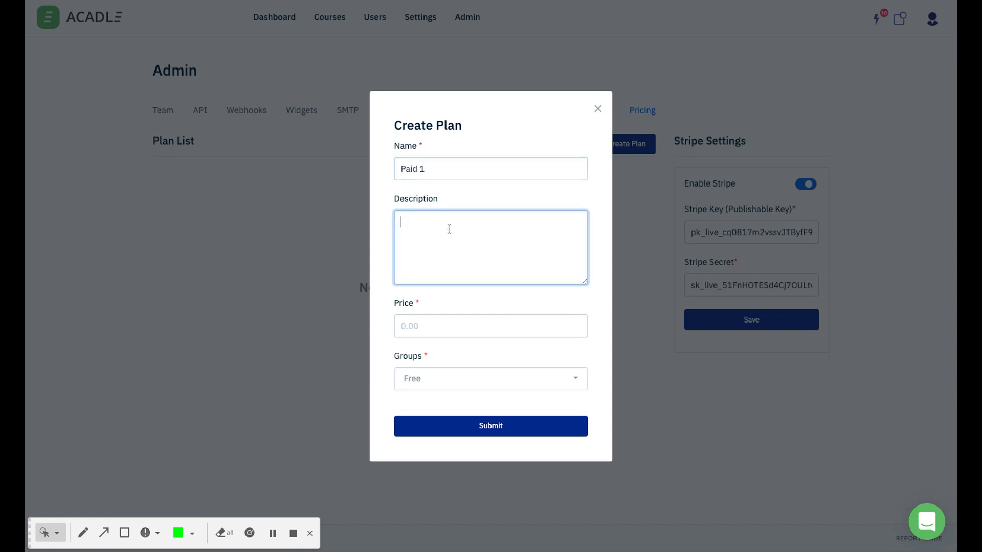
type("dummy descrption")
Assign only the Paid 1 group to the plan and set its price to 1.
left_click(424, 321)
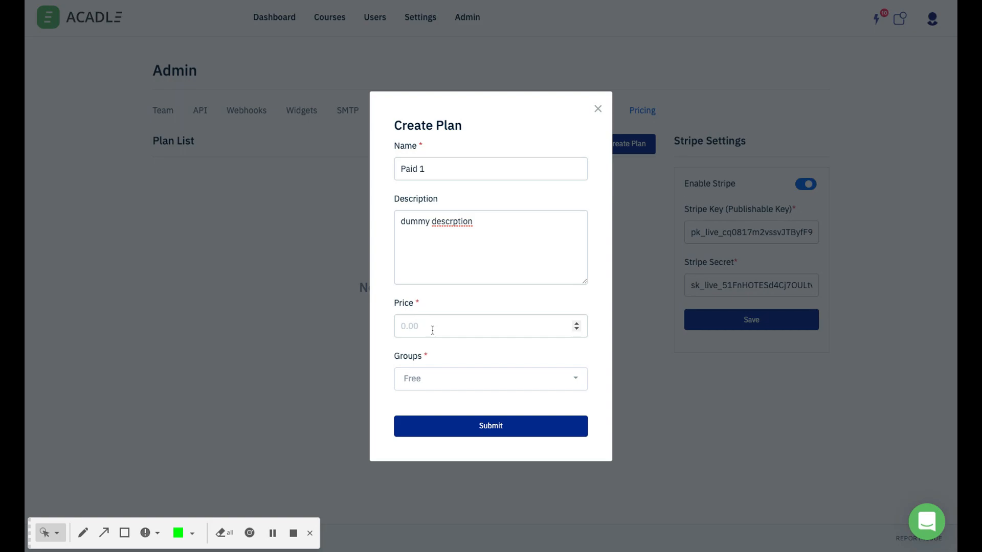
left_click(429, 376)
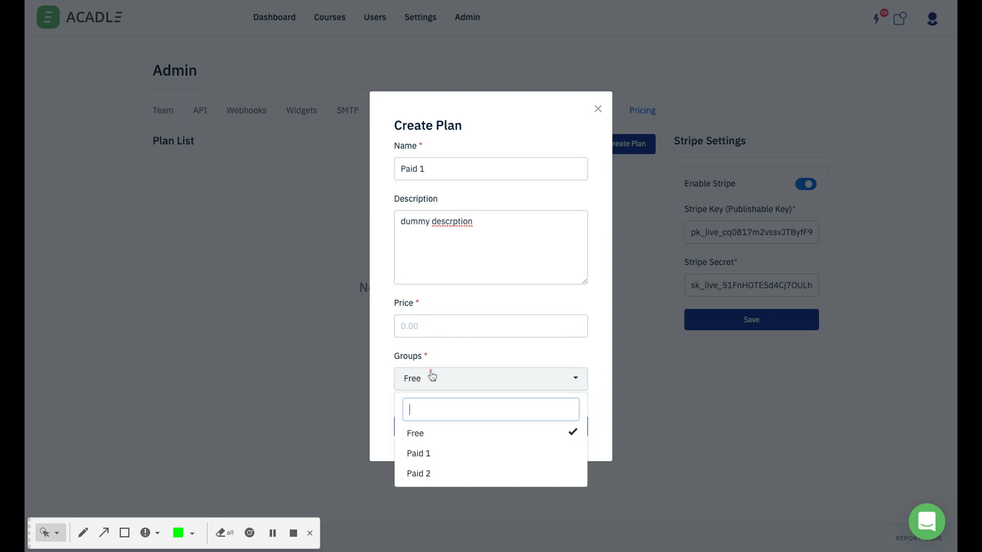
left_click(434, 454)
left_click(431, 434)
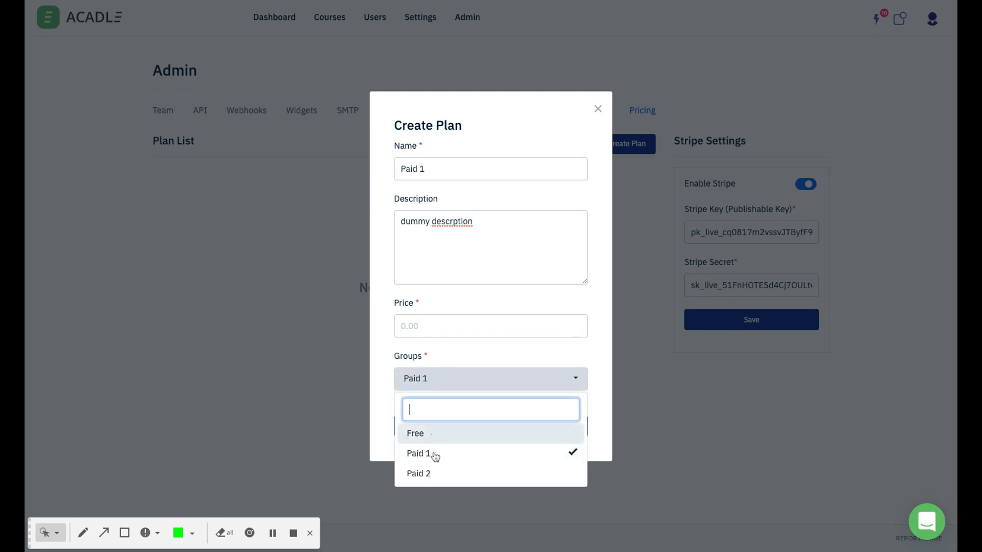
left_click(413, 332)
type("1")
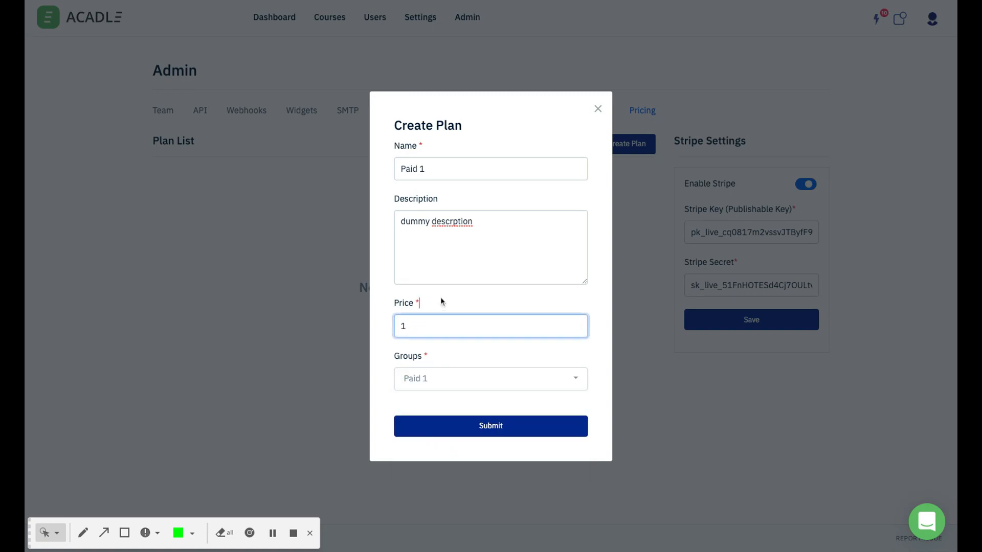
Correct the description typo to 'description' and submit the Paid 1 plan.
double_click(457, 223)
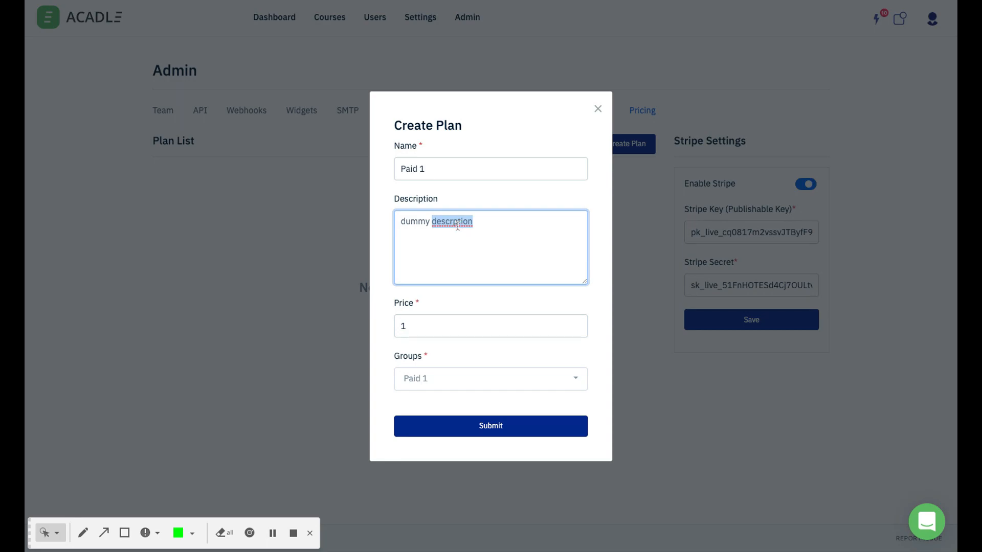
type("description")
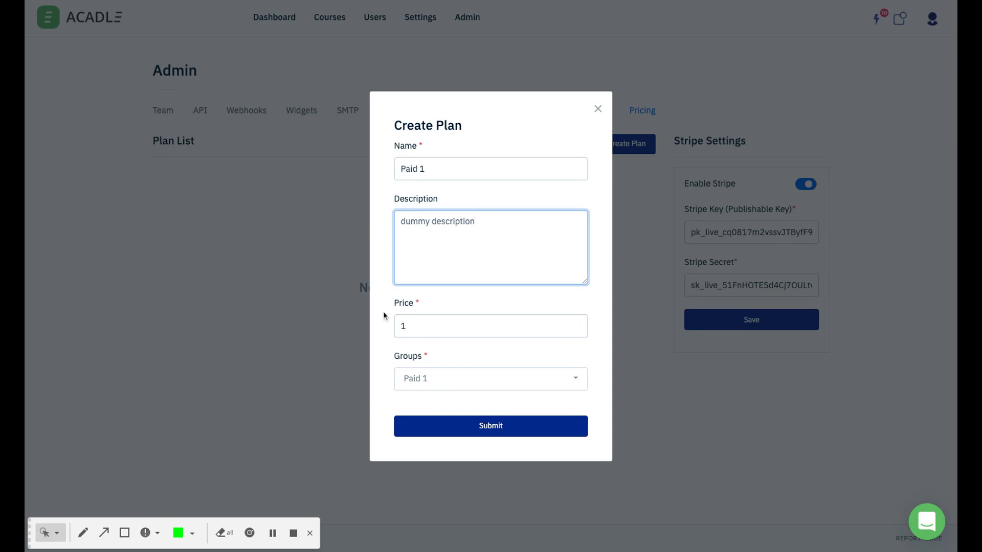
left_click(492, 426)
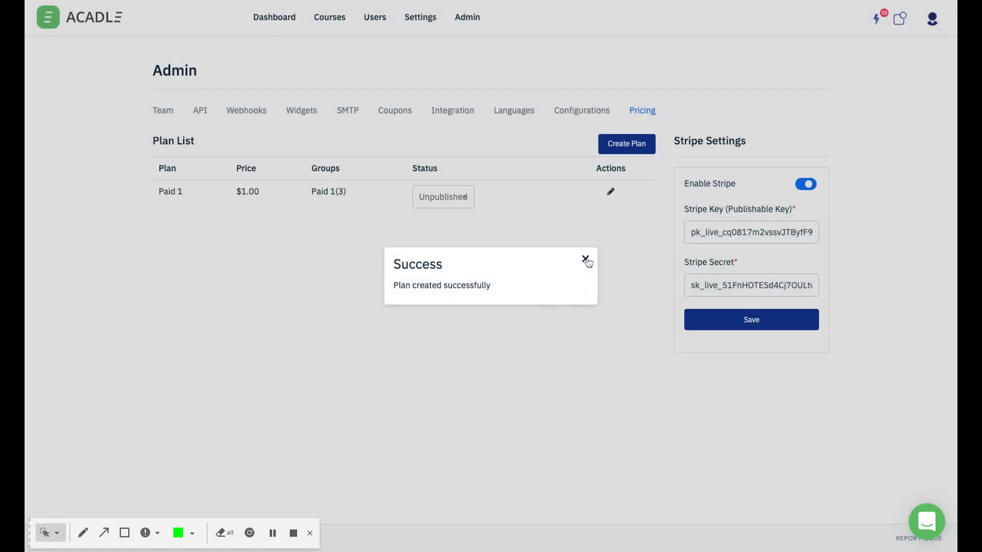
Start a second plan named 'Paid 2' with description 'Description' and price 1.
left_click(586, 260)
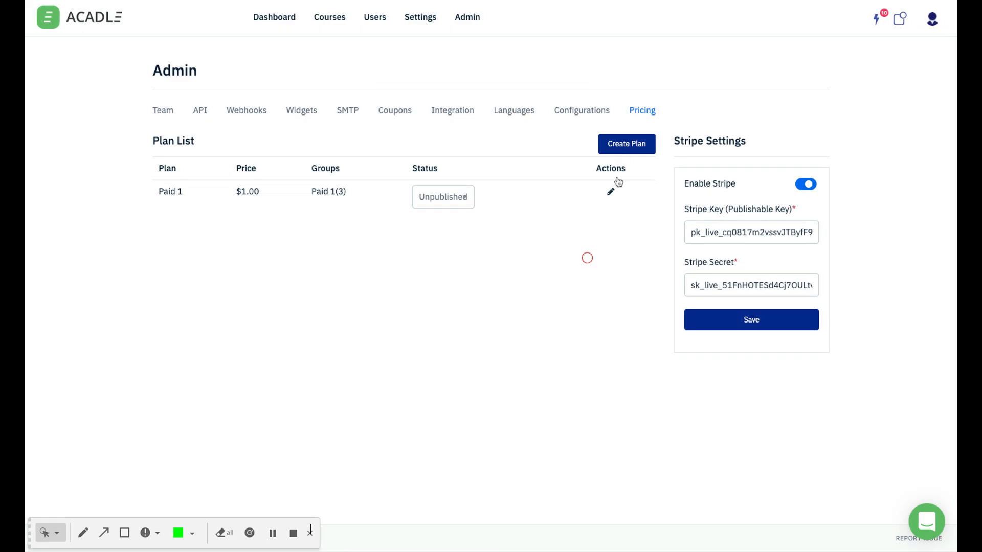
left_click(622, 145)
left_click(481, 172)
type("Paid 2")
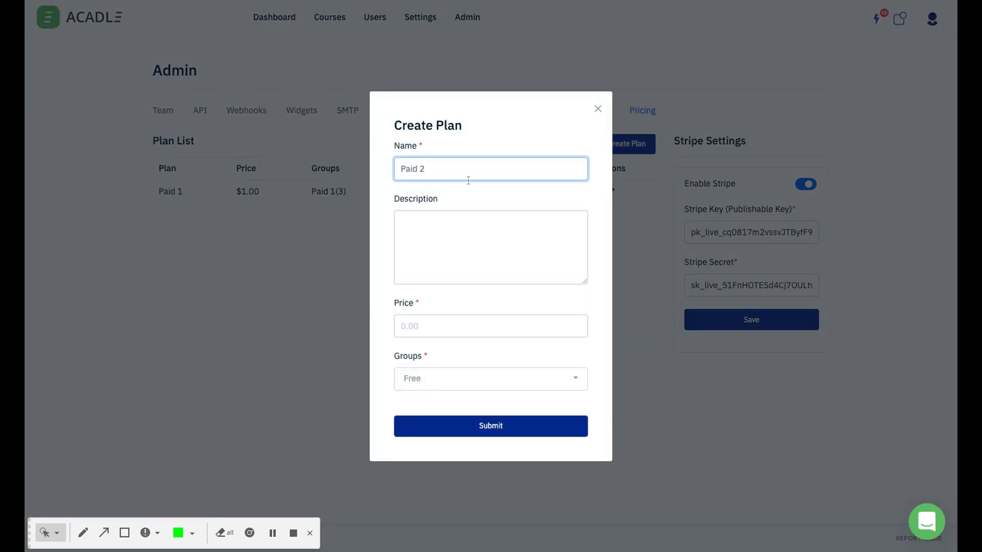
left_click(452, 236)
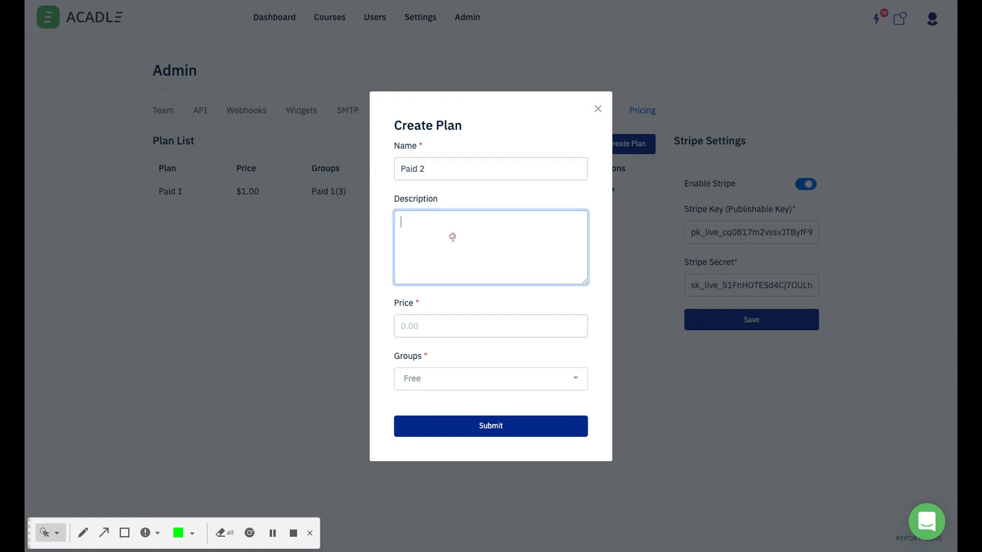
type("Description")
left_click(437, 322)
type("1")
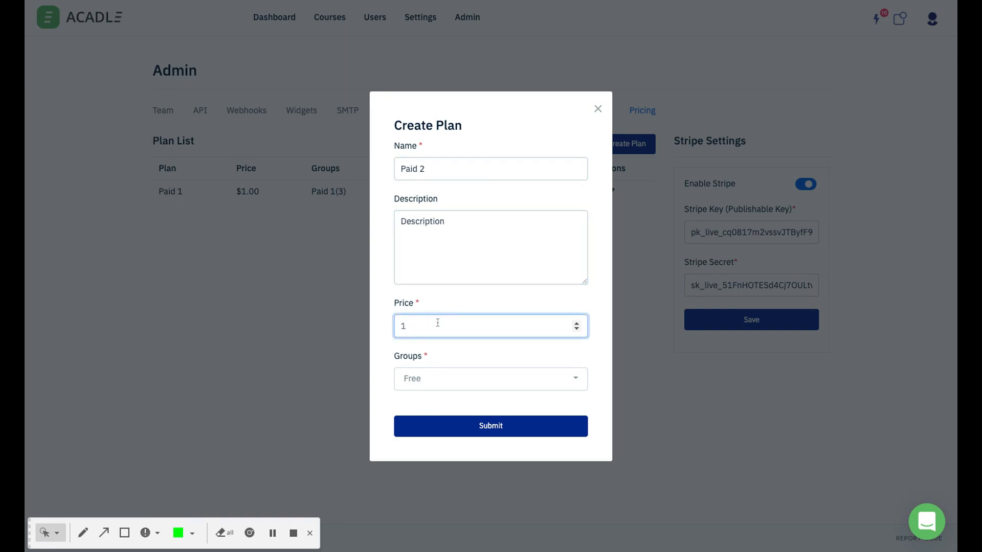
Assign only the Paid 2 group to the plan and submit it.
left_click(428, 373)
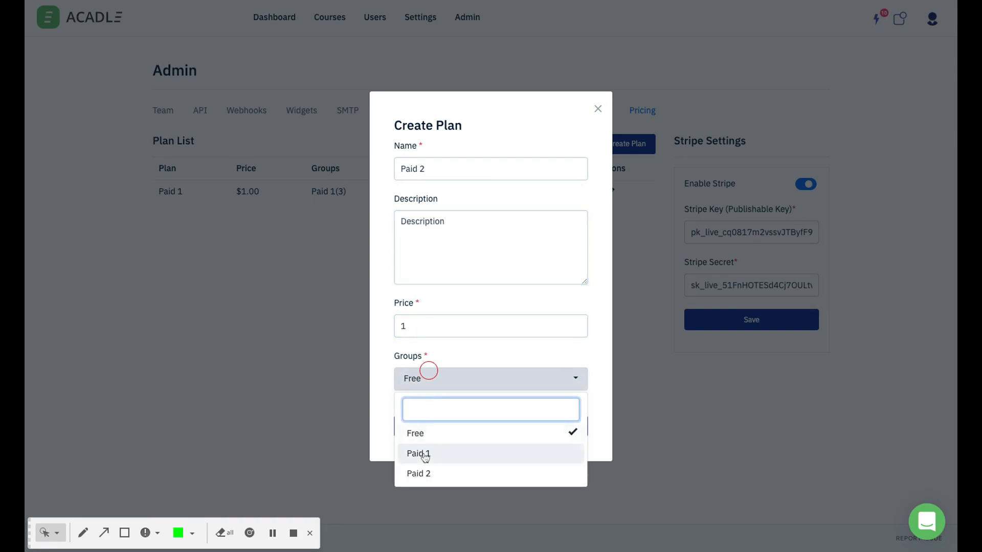
left_click(435, 474)
left_click(431, 438)
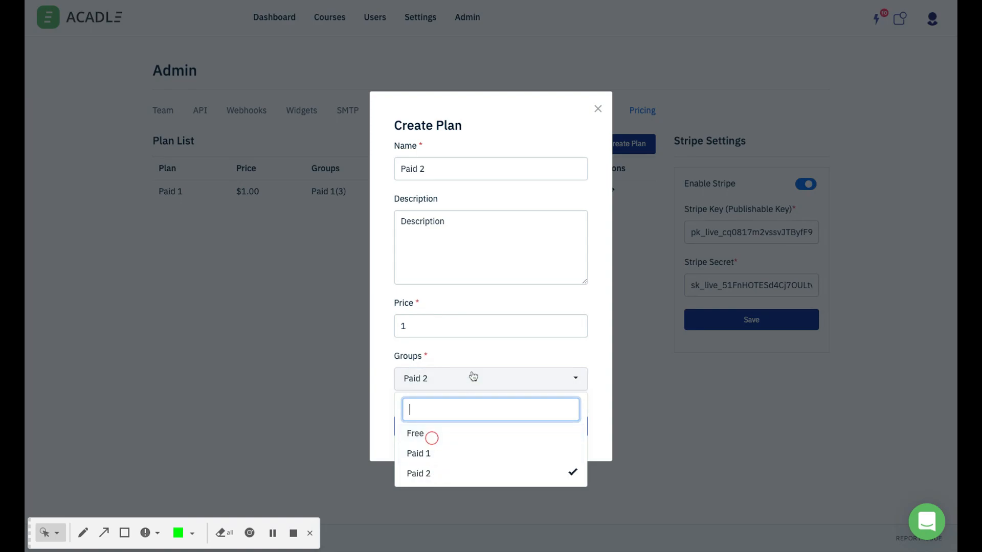
left_click(474, 353)
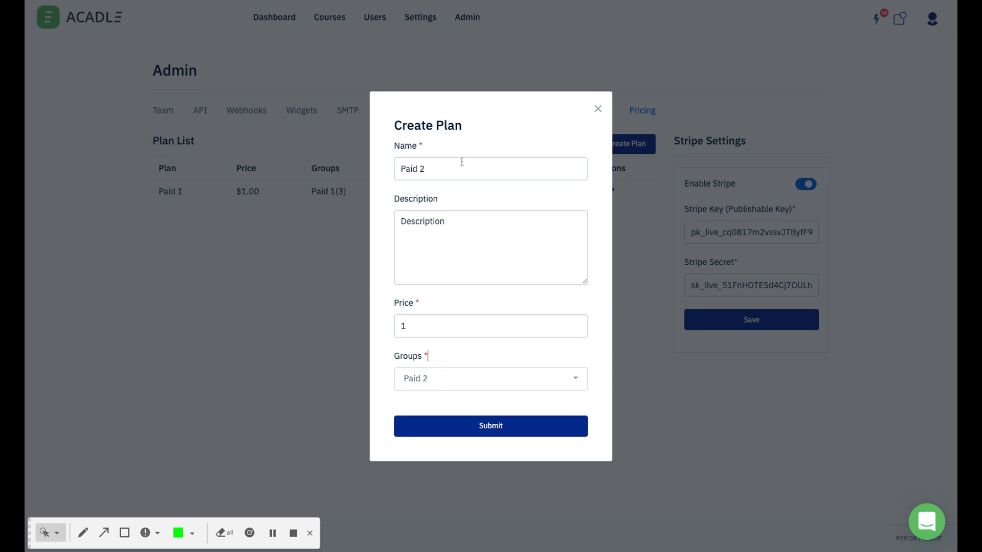
left_click(496, 433)
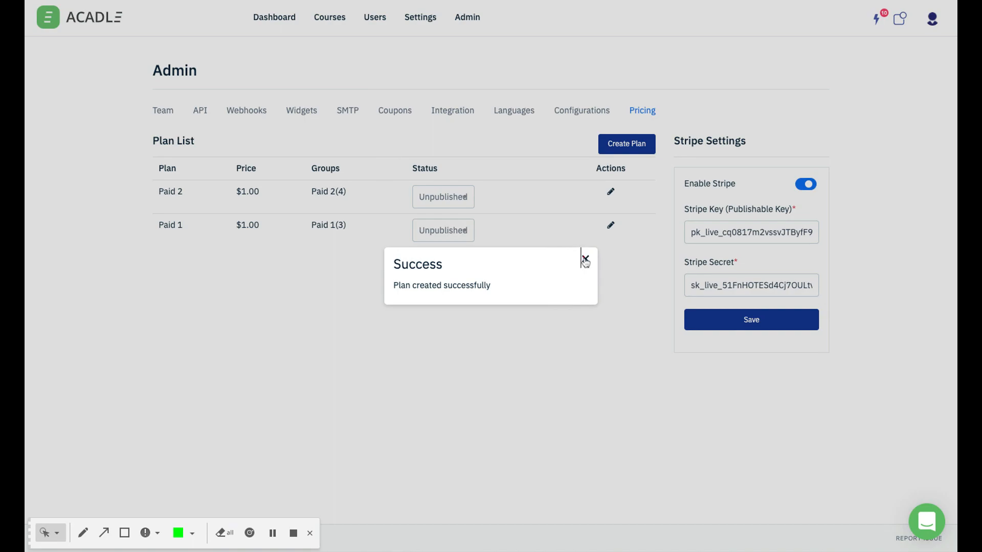
left_click(583, 256)
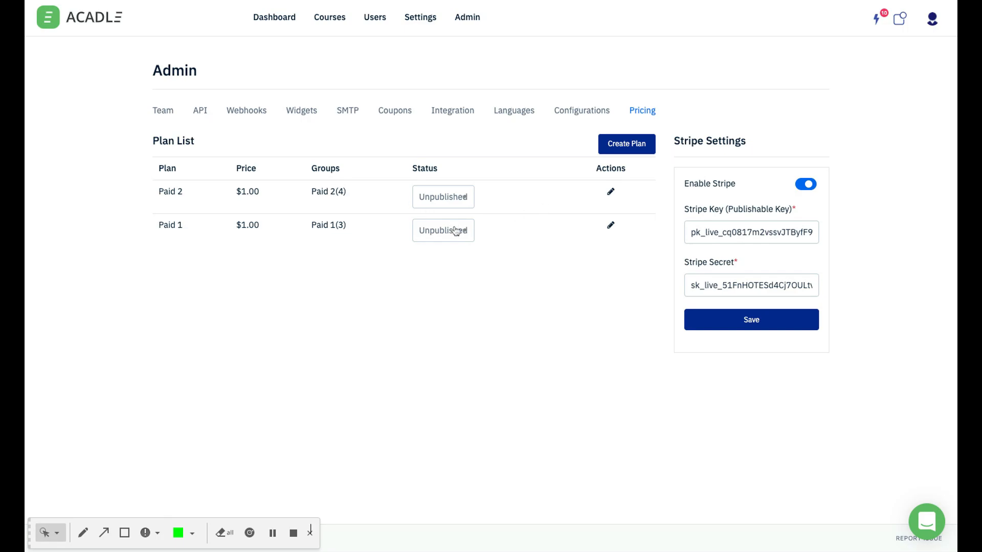
Set both the Paid 2 and Paid 1 plans' status to Published.
left_click(443, 197)
left_click(436, 241)
left_click(439, 228)
left_click(436, 274)
left_click(586, 258)
Save the Stripe settings again.
left_click(728, 321)
left_click(585, 260)
key("alt+r")
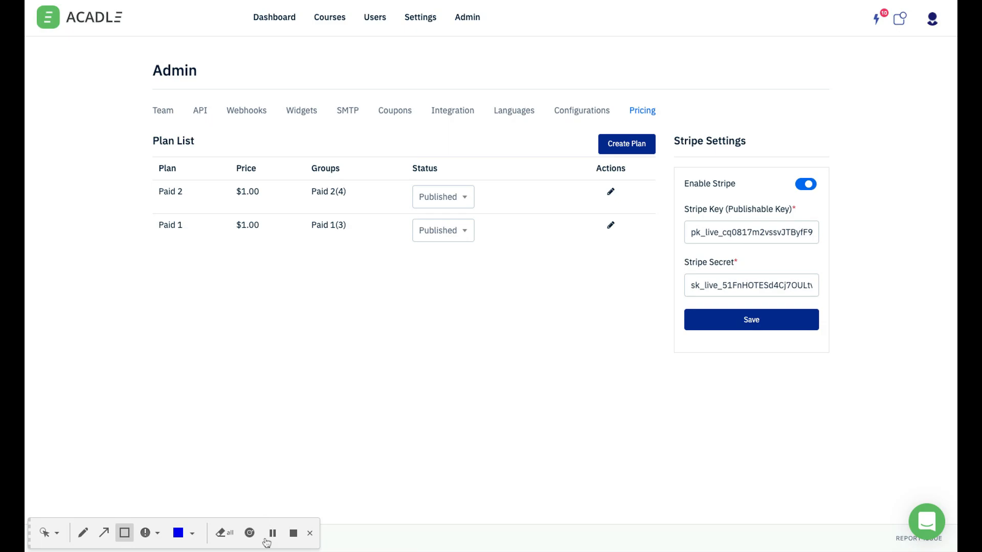
left_click(273, 534)
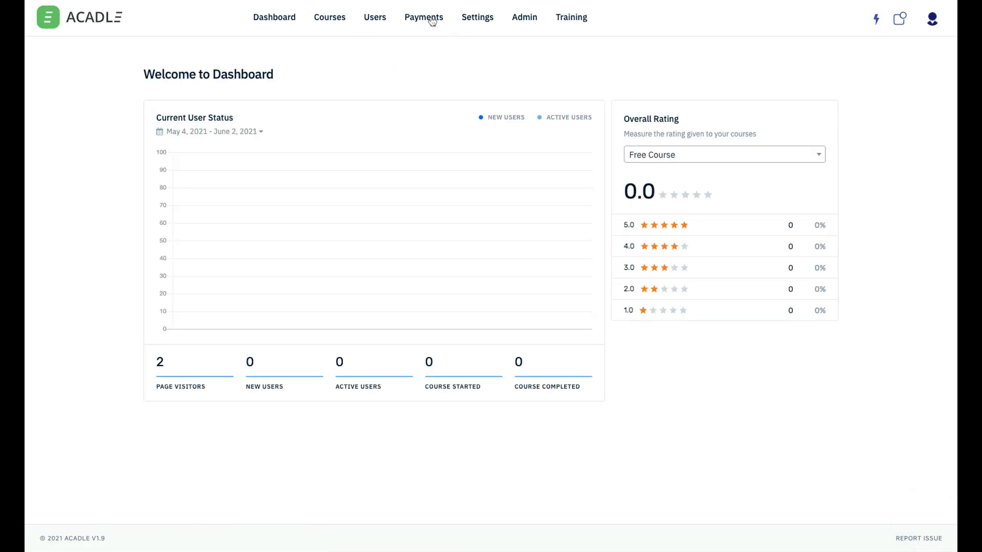
Check the Payments page for received payments, then view the Users list.
left_click(431, 20)
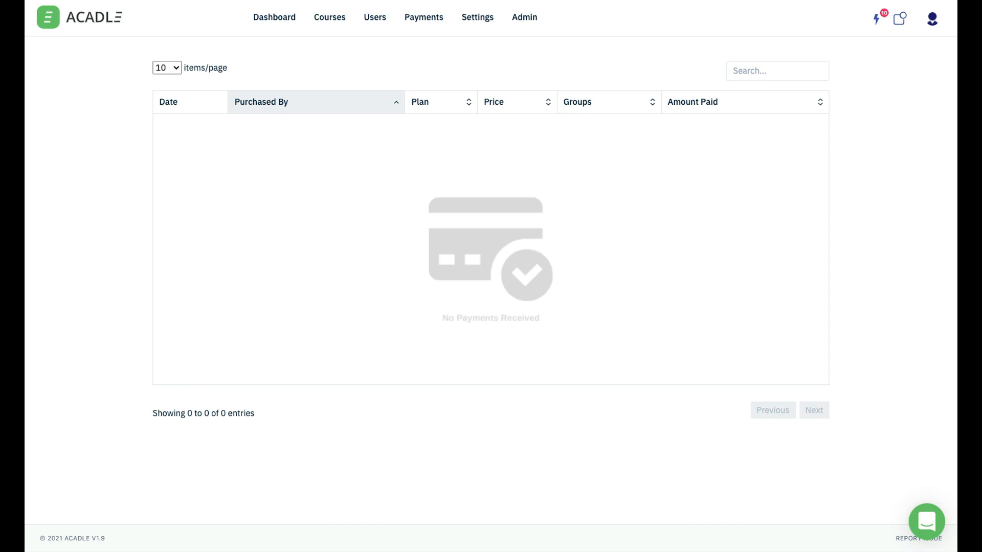
left_click(380, 21)
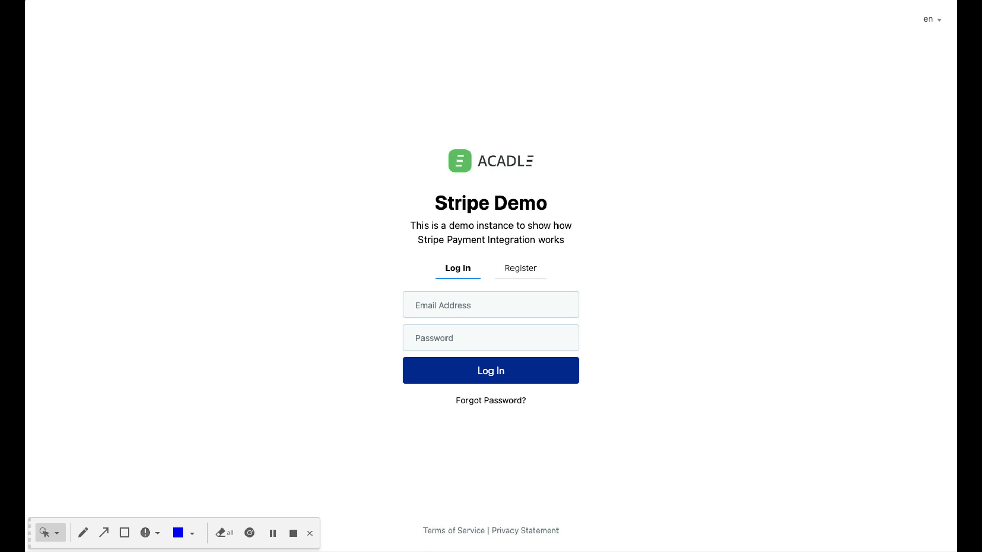
Register a new student with first name, last name, e-mail and password, and create the account.
left_click(518, 268)
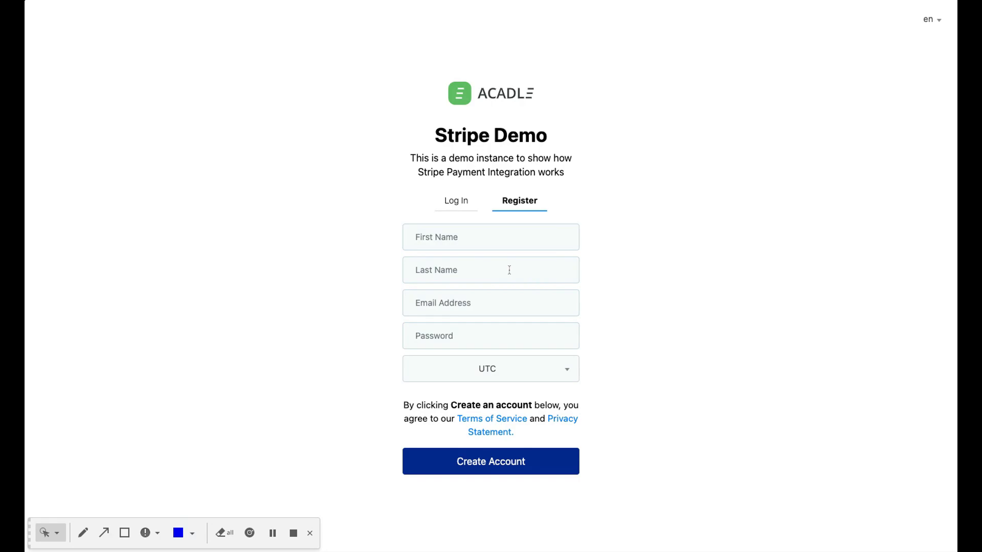
left_click(520, 244)
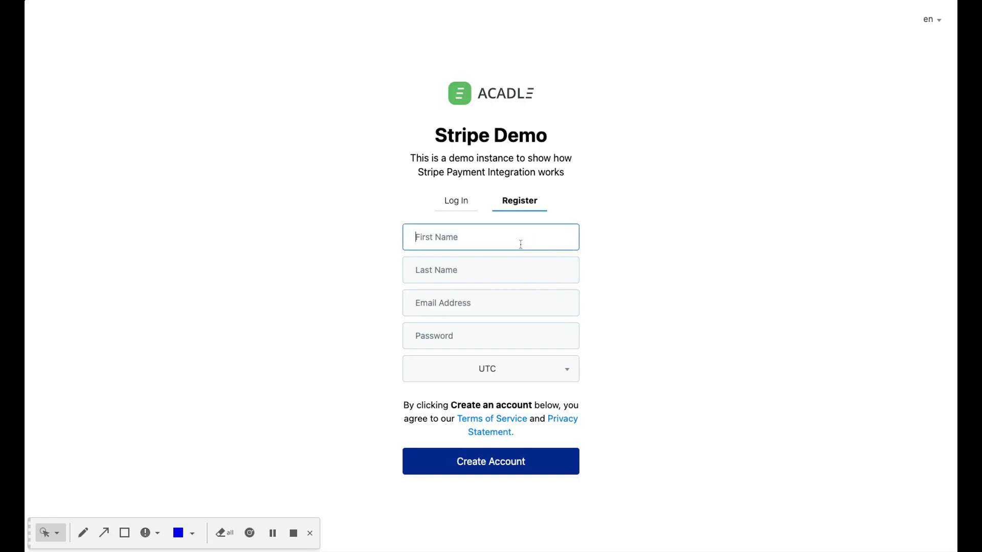
key("Tab")
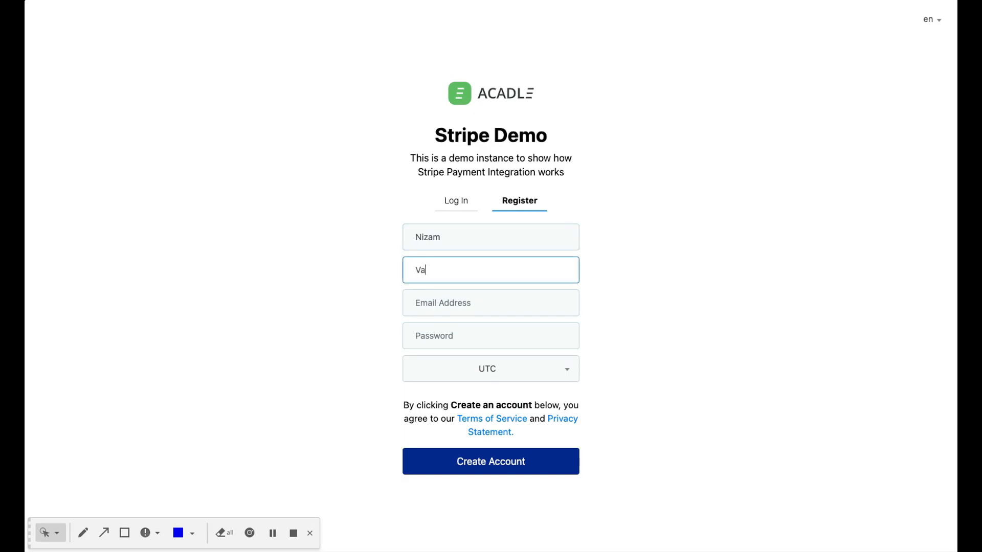
key("Tab")
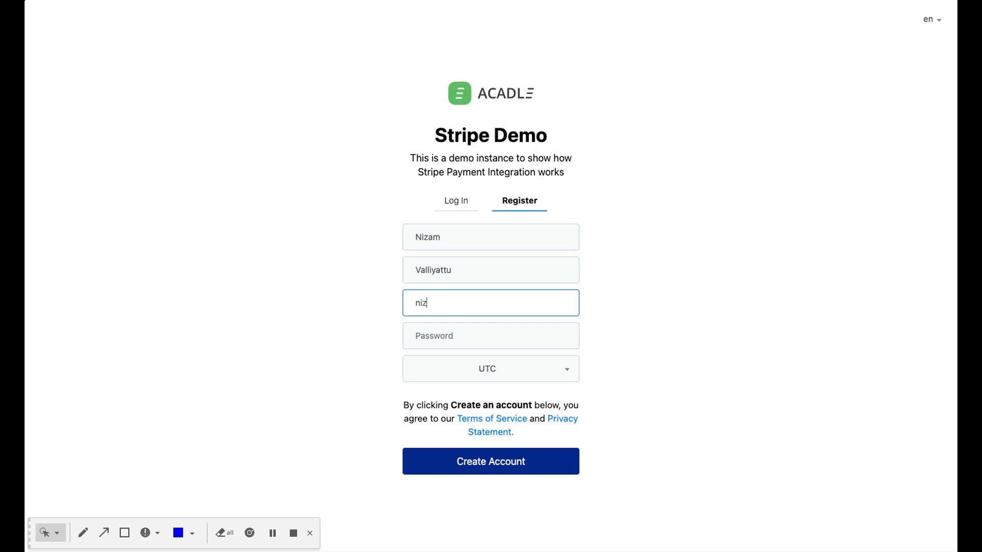
key("Tab")
type("1••••••")
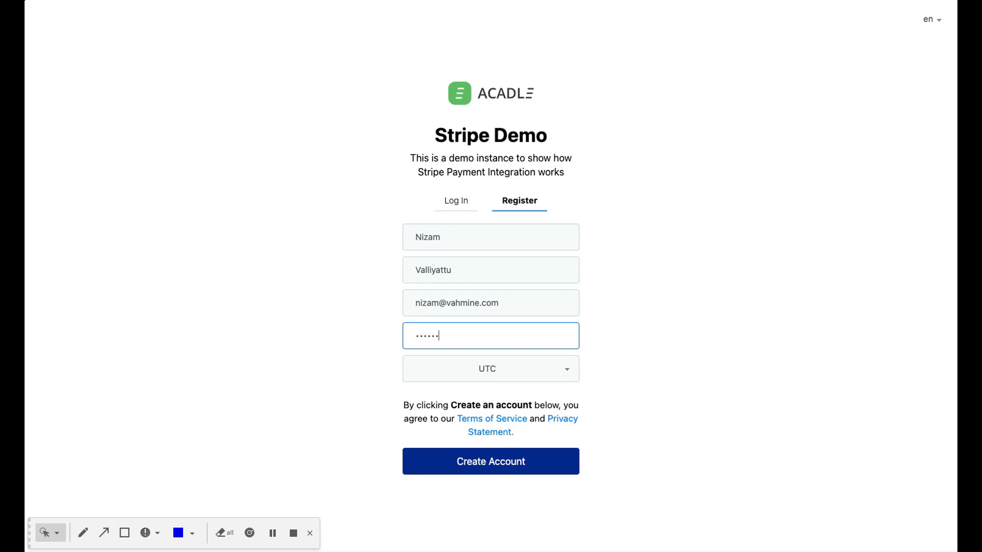
type("••")
left_click(519, 462)
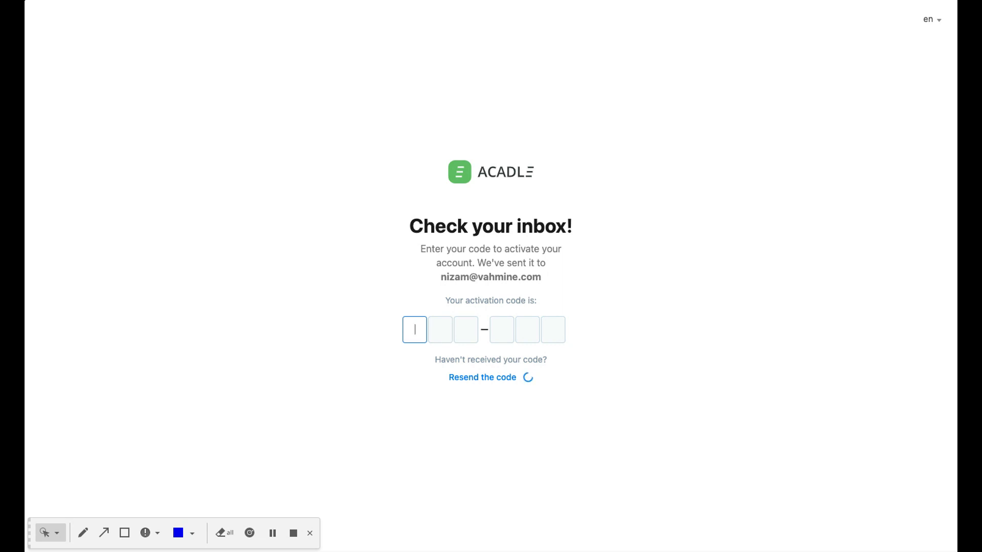
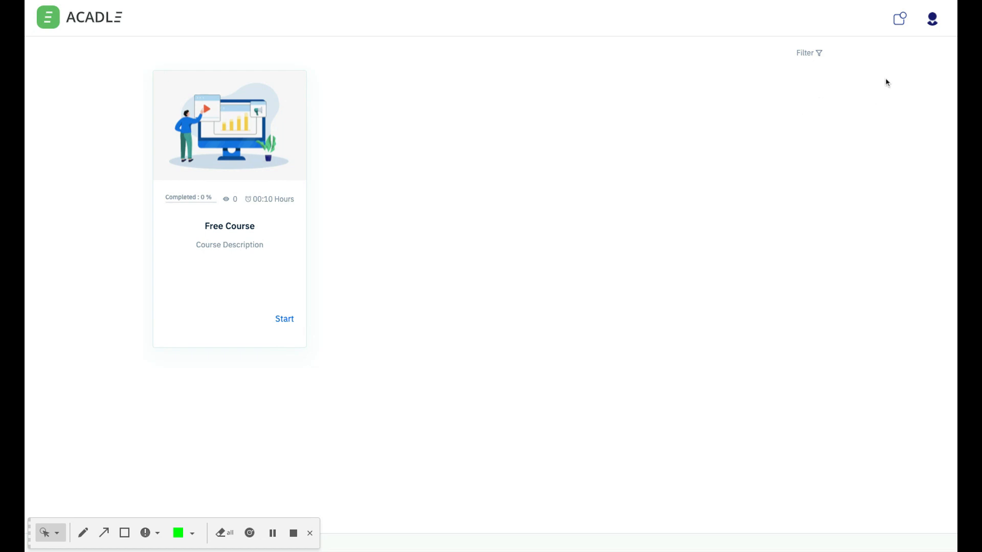
Enter the emailed activation code, see only Free Course offered, and log the student out.
left_click(939, 19)
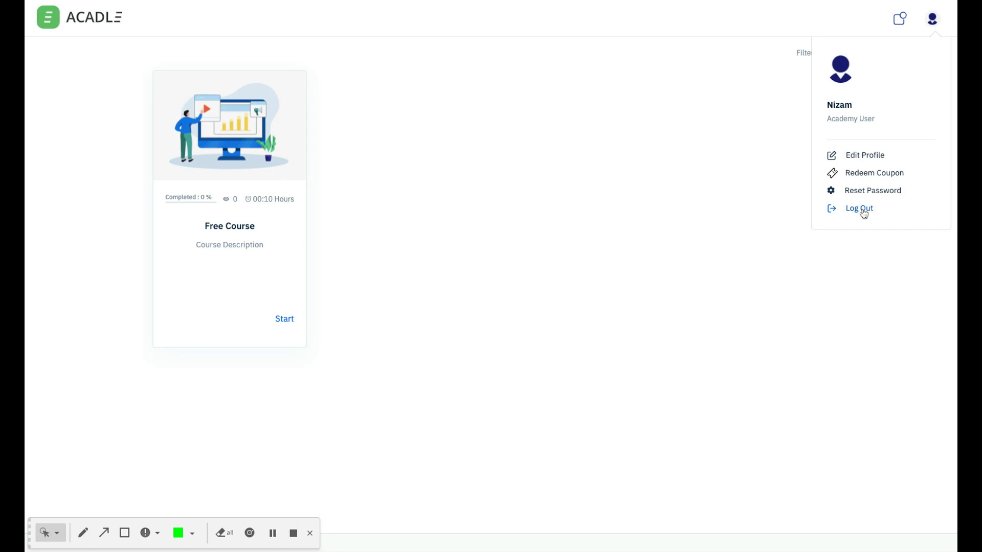
left_click(862, 209)
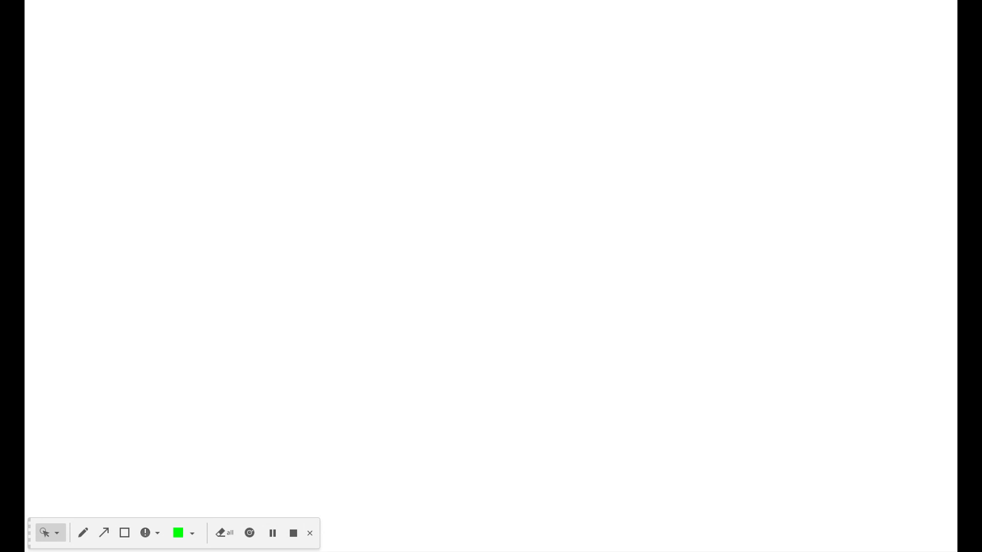
Sign back in as the admin using the saved login details.
left_click(503, 316)
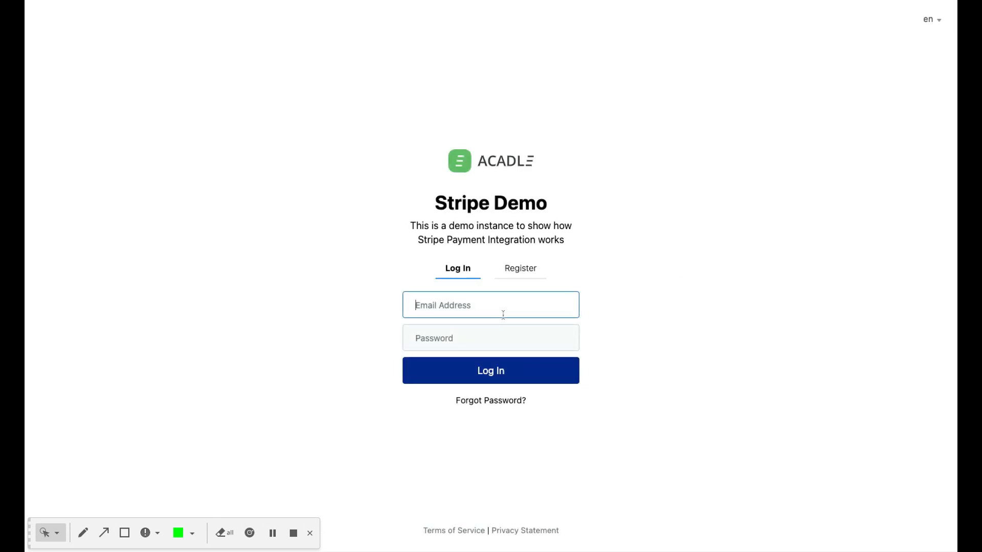
left_click(500, 313)
left_click(529, 350)
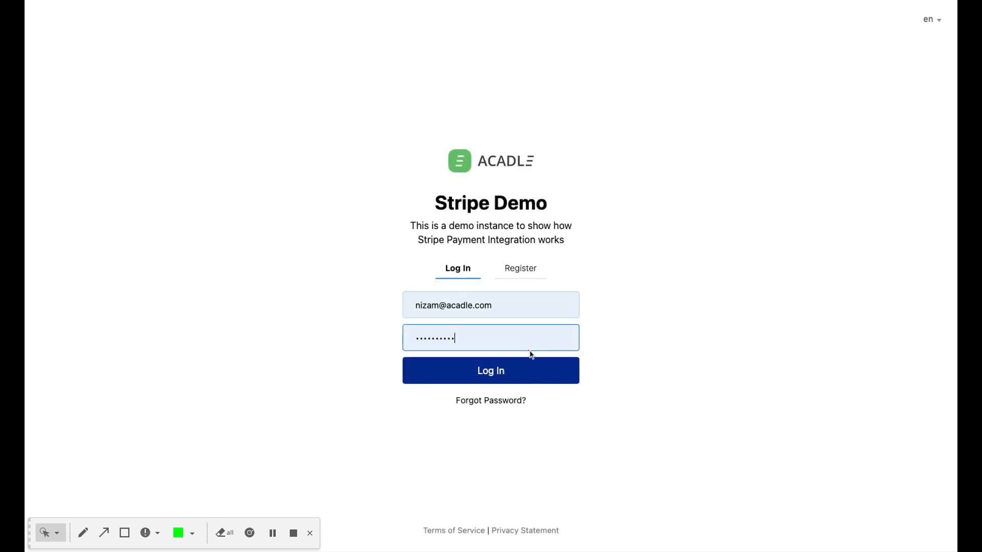
left_click(534, 370)
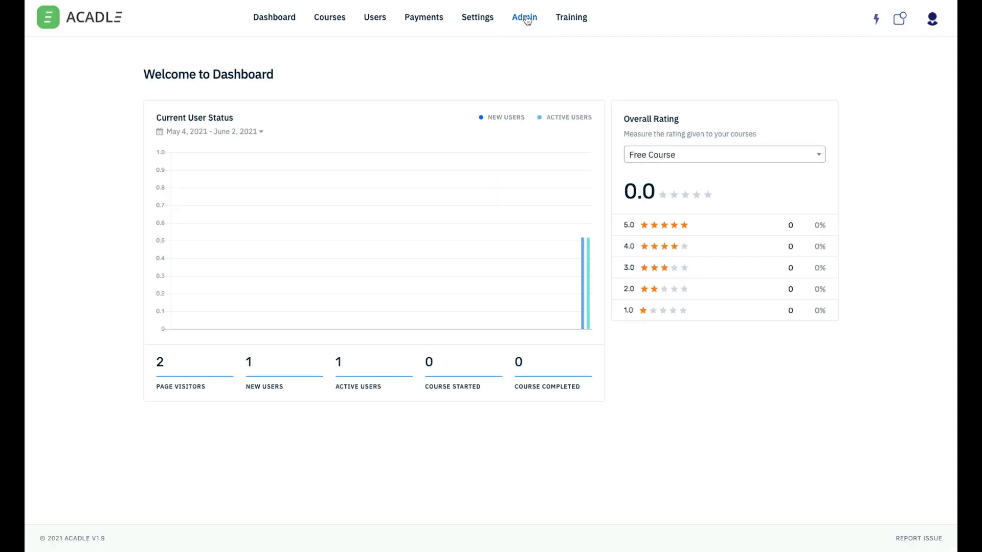
Switch on 'Enable pricing inside academy' in Configurations, save, and log out.
left_click(524, 17)
left_click(570, 110)
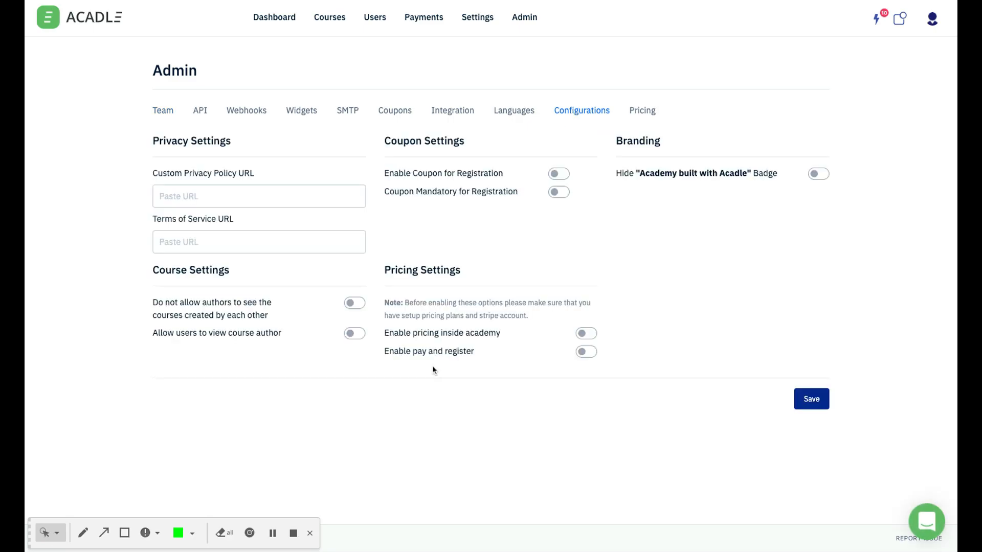
left_click(585, 333)
left_click(813, 399)
left_click(932, 22)
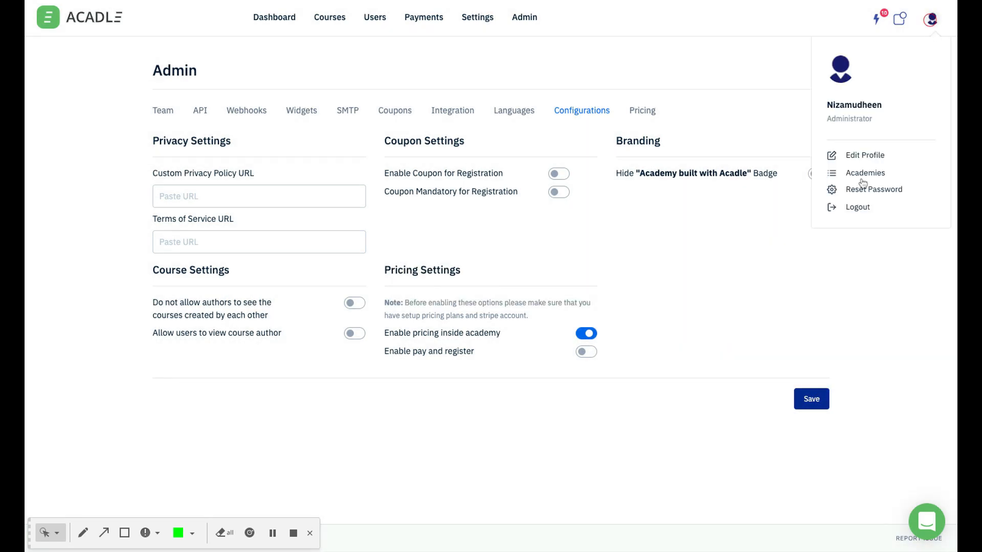
left_click(857, 212)
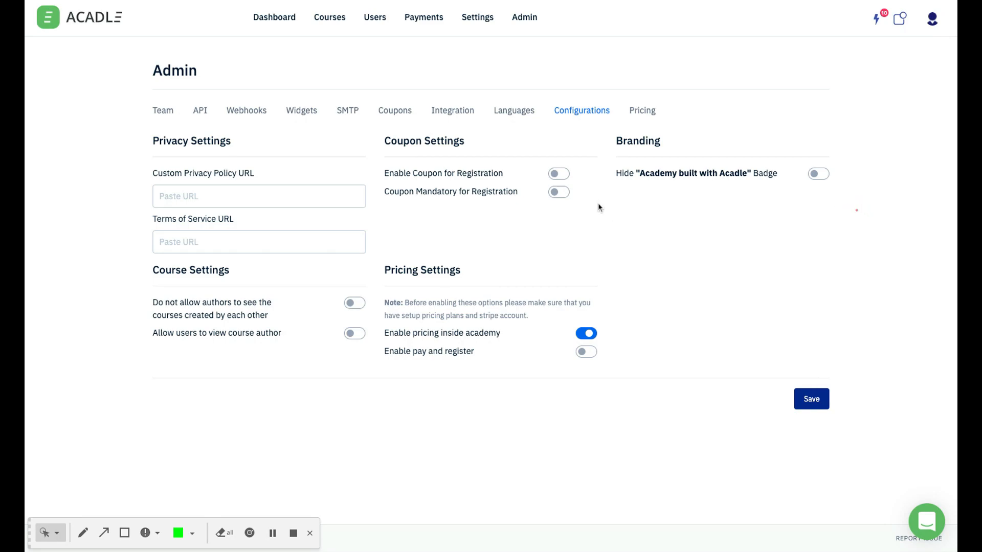
Log in as the student with the saved credentials and open the Unlock More Courses pricing page.
left_click(471, 313)
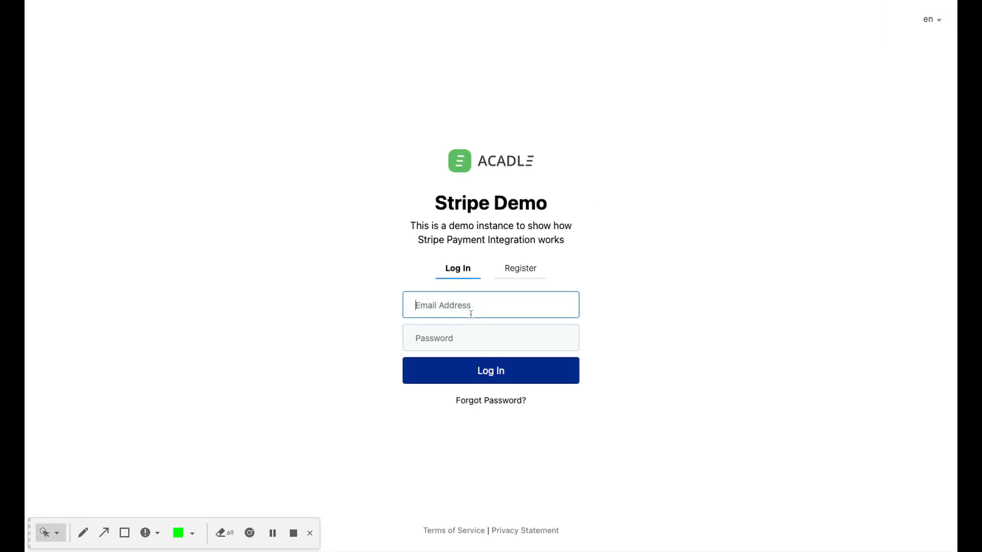
left_click(499, 323)
left_click(505, 381)
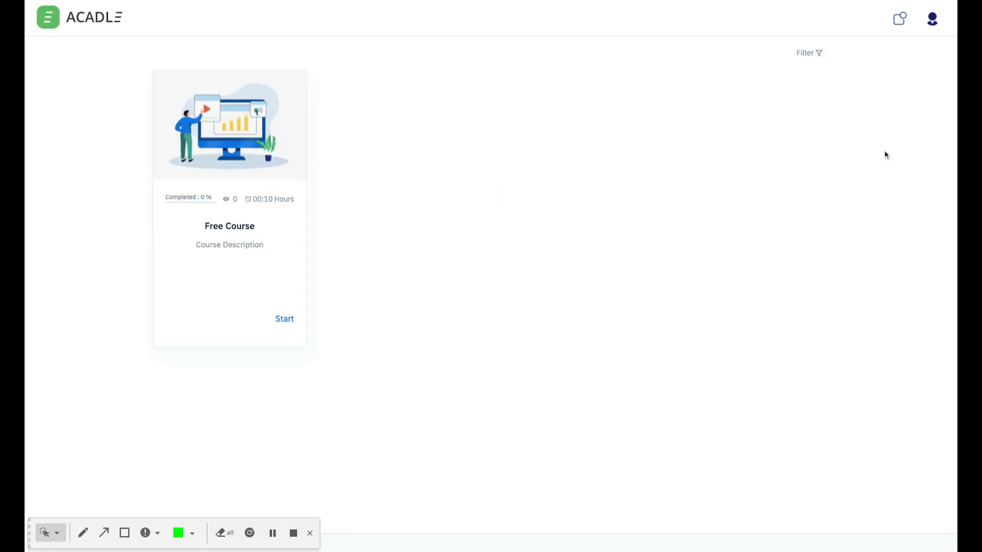
left_click(932, 21)
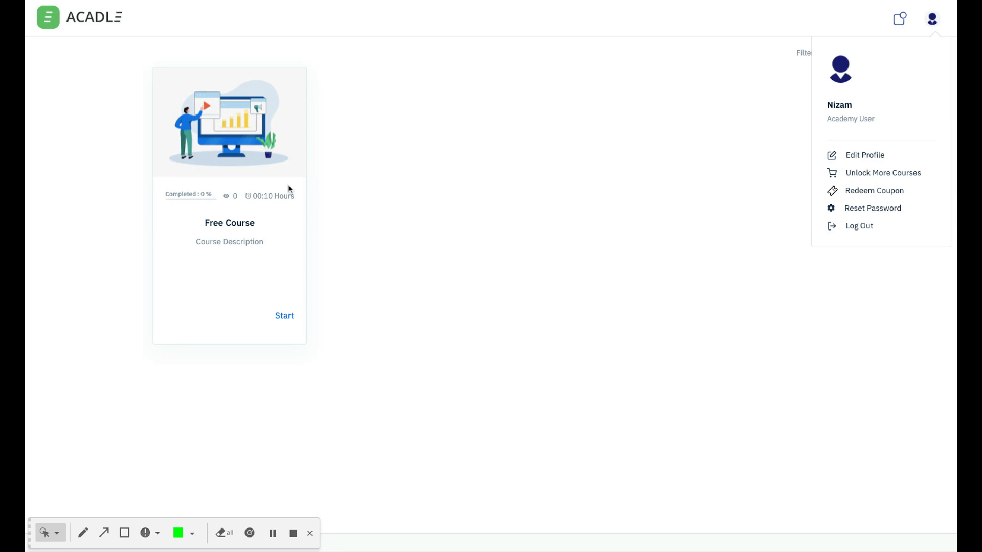
left_click(899, 175)
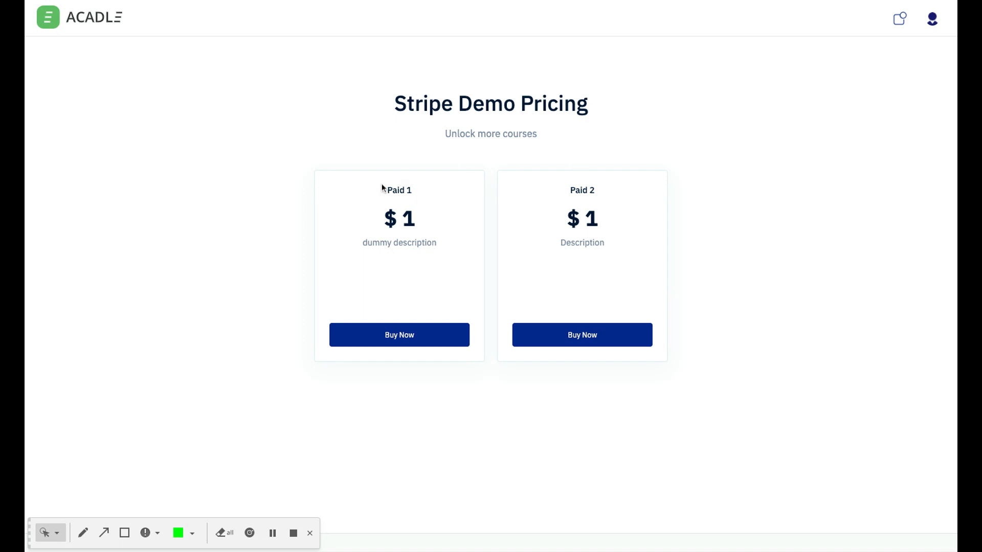
Start checkout for the $1 Paid 1 plan and enter the buyer's full name.
left_click(404, 333)
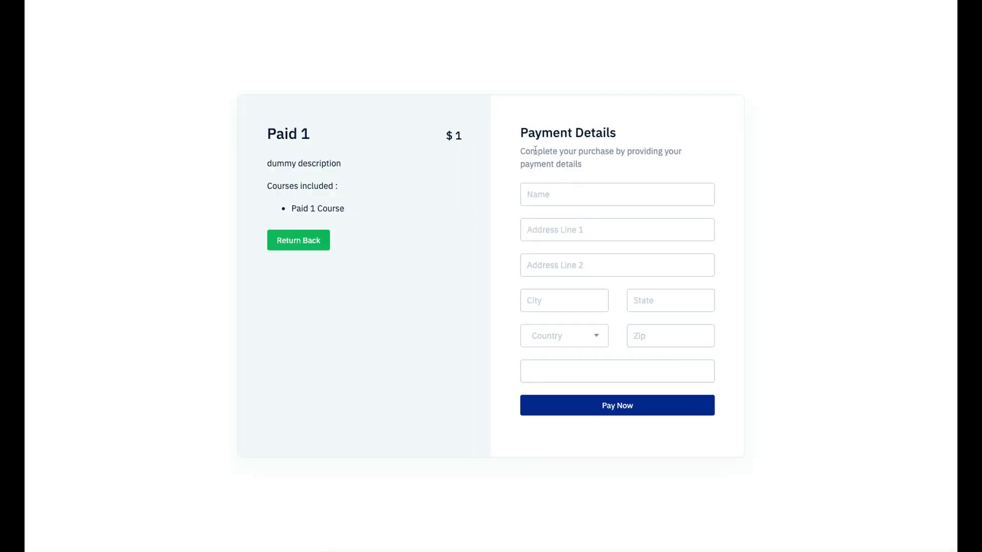
left_click(565, 190)
left_click_drag(350, 212, 291, 209)
left_click(566, 192)
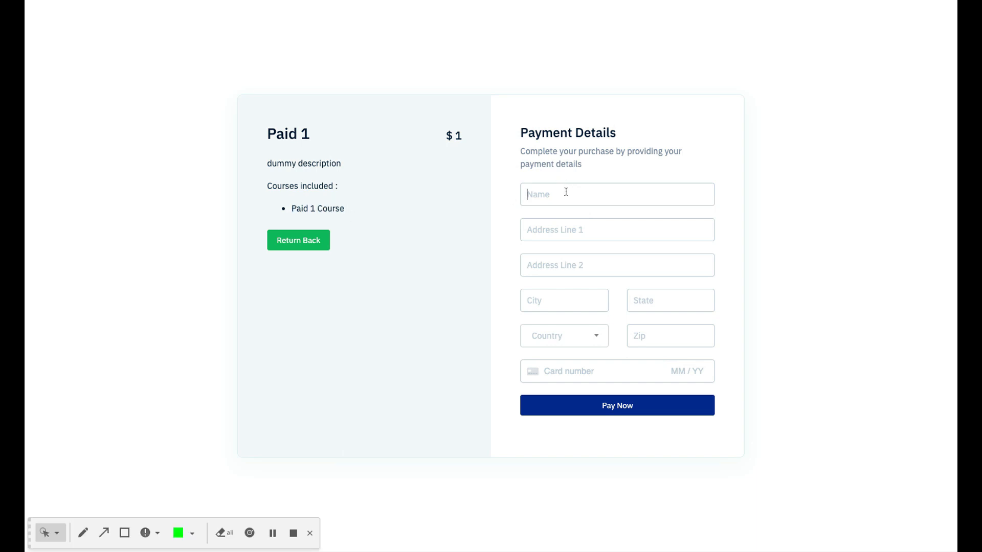
type("Nizamudheen C")
key("BackSpace")
type("V")
key("Tab")
Fill in the billing address and zip with India as country, enter the card details, and pay.
type("india")
key("Tab")
type("ba")
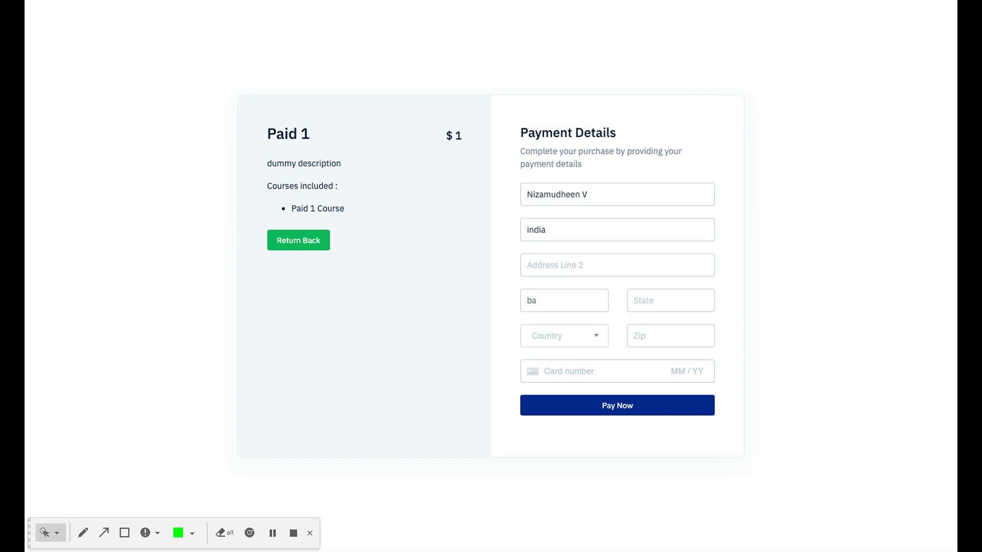
type("ngalore")
key("Tab")
type("560008")
left_click(550, 332)
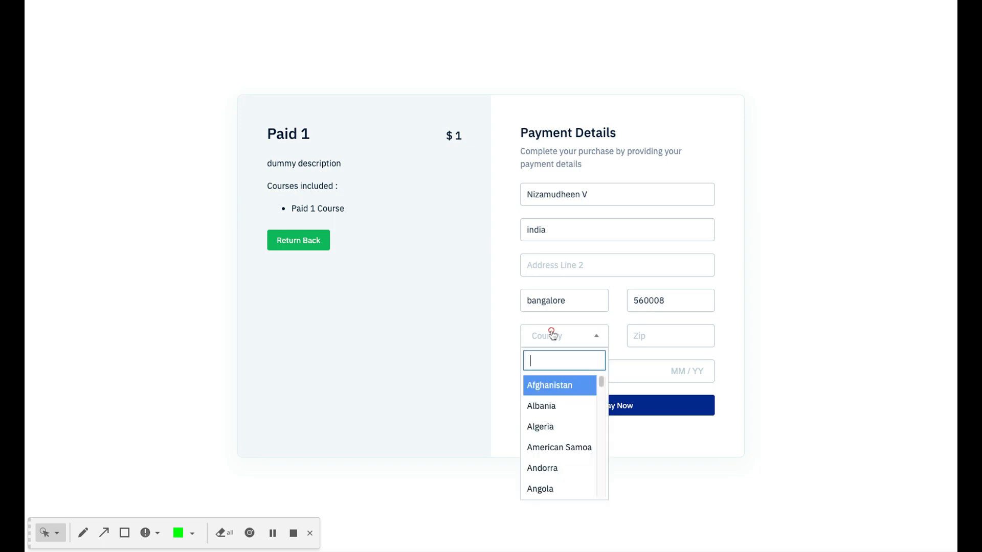
type("indi")
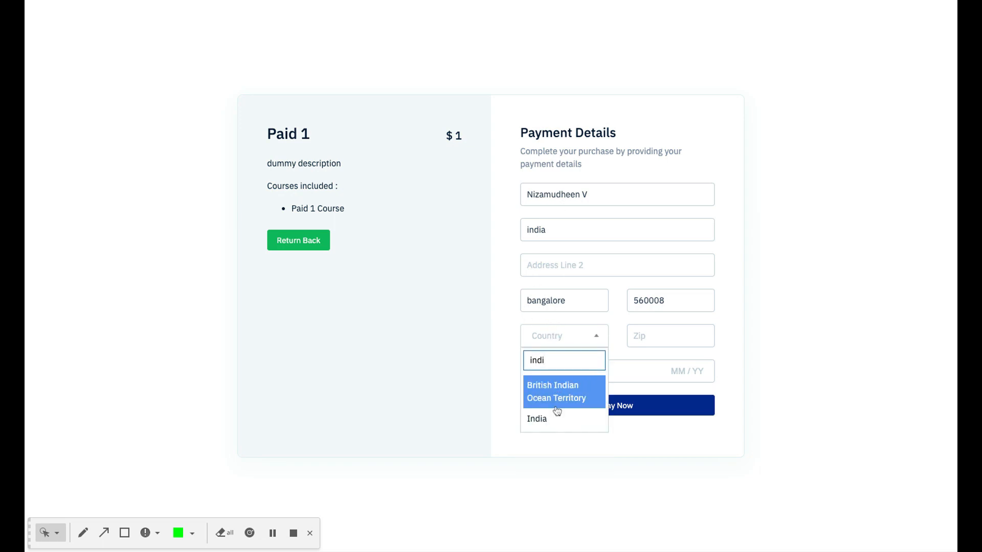
left_click(560, 422)
left_click(656, 341)
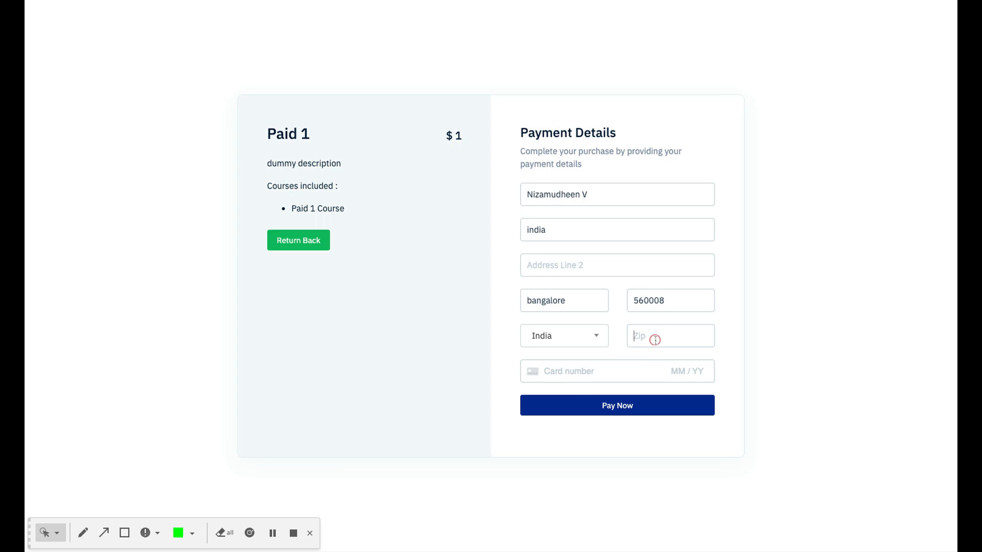
type("560008")
left_click(615, 367)
left_click(273, 533)
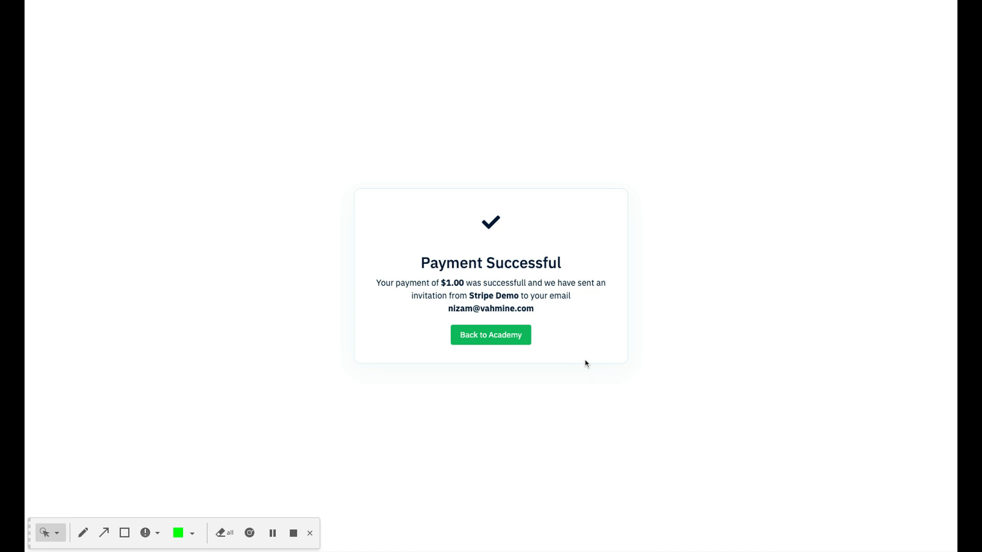
Return to the academy, confirm Paid 1 shows Unlocked on the pricing page, then log the student out.
left_click(506, 341)
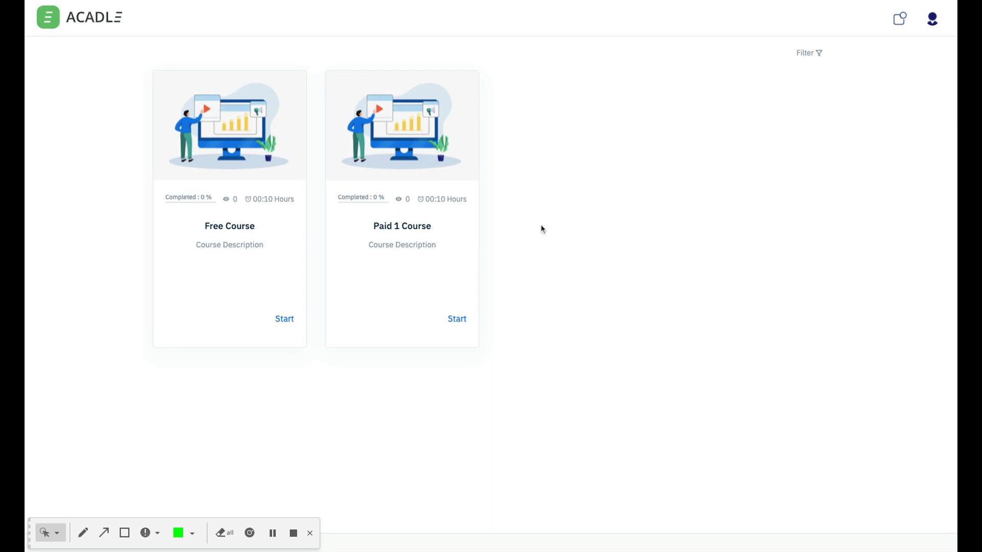
left_click(934, 23)
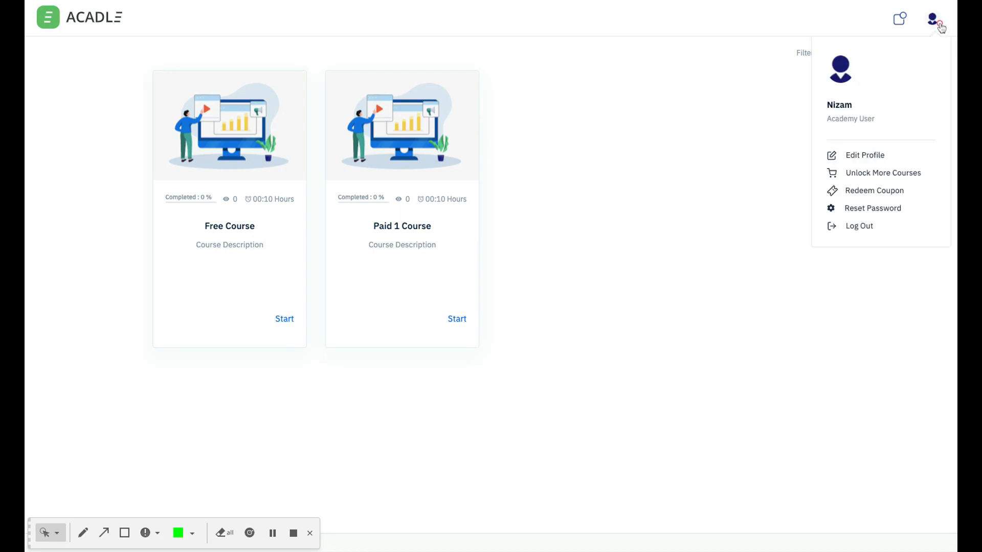
left_click(895, 173)
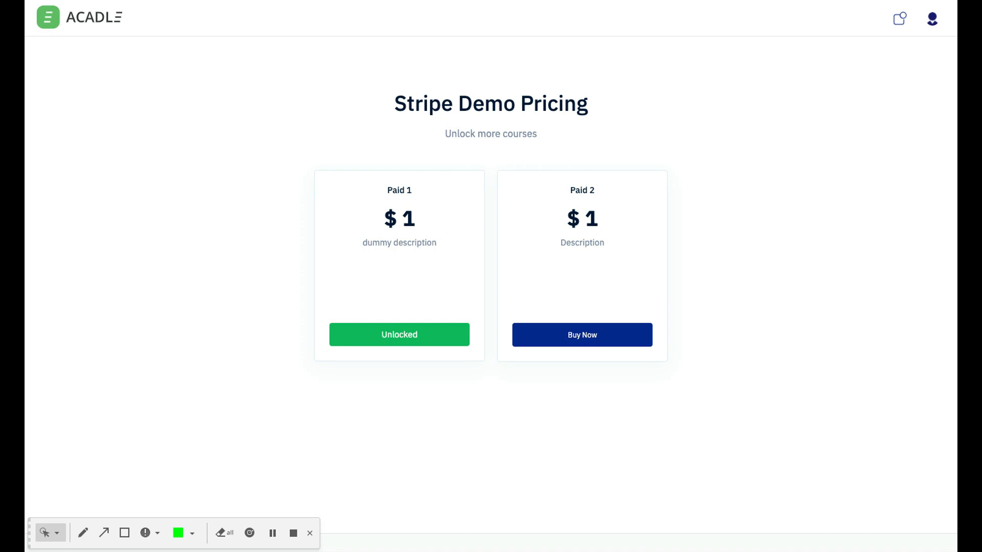
left_click(933, 20)
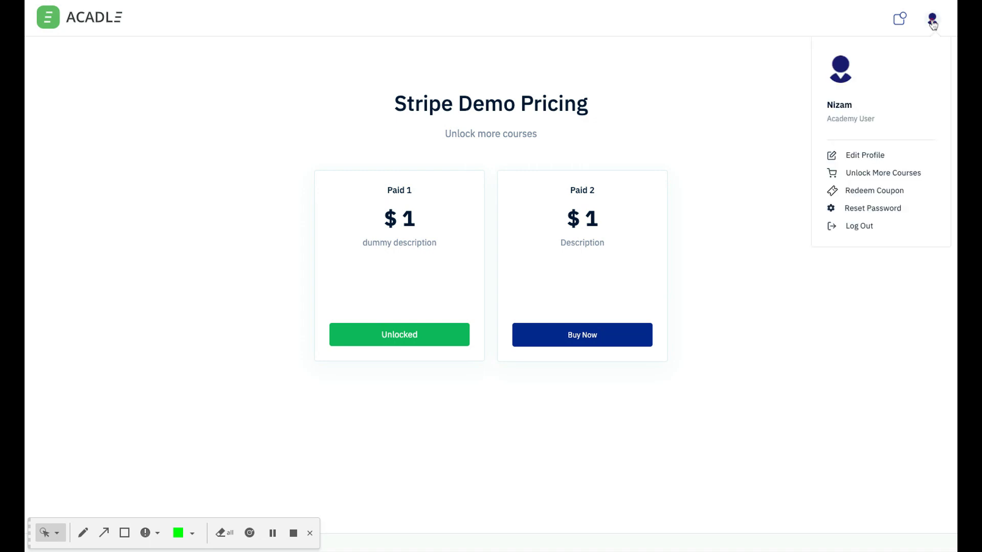
left_click(850, 226)
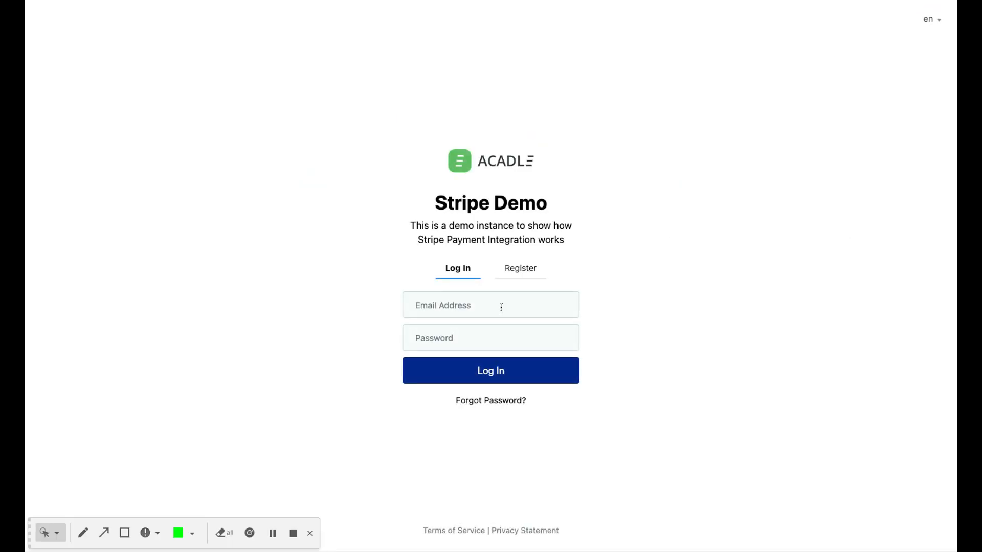
Log in as admin and switch on 'Enable pay and register' in Admin Configurations.
left_click(465, 310)
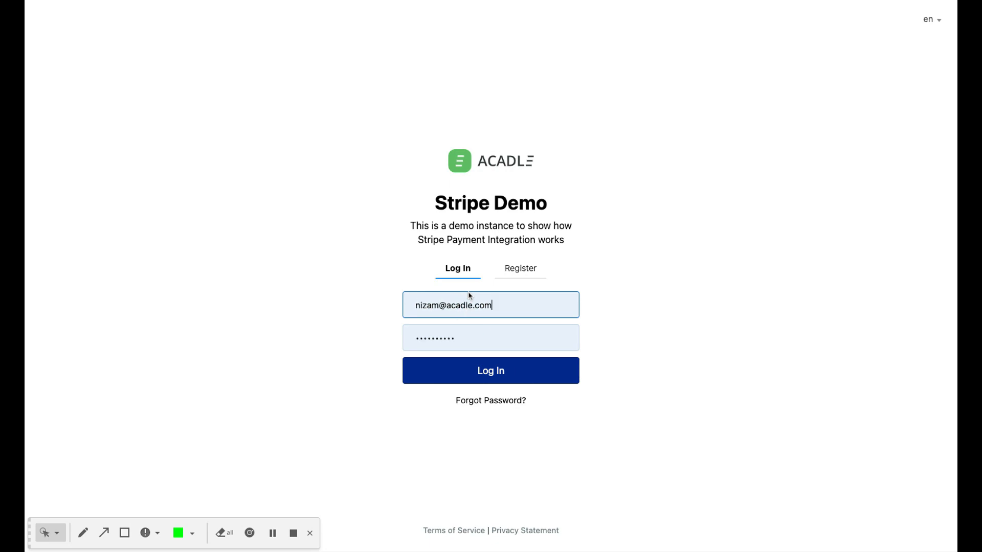
left_click(514, 383)
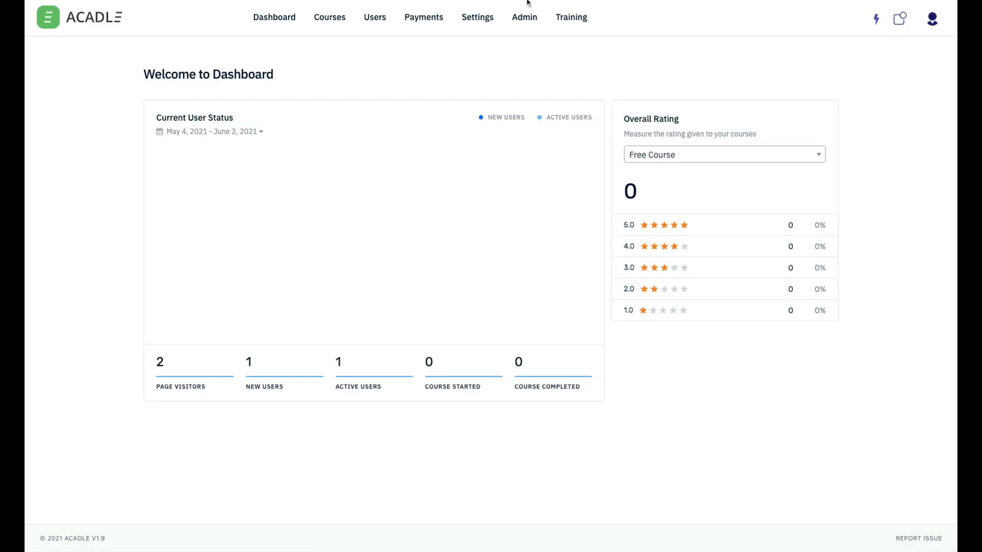
left_click(525, 19)
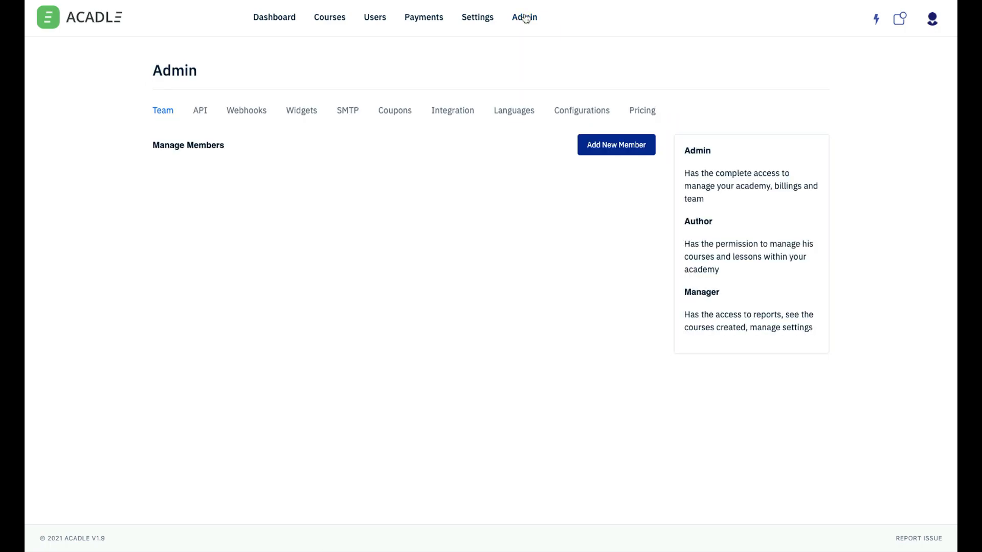
left_click(583, 111)
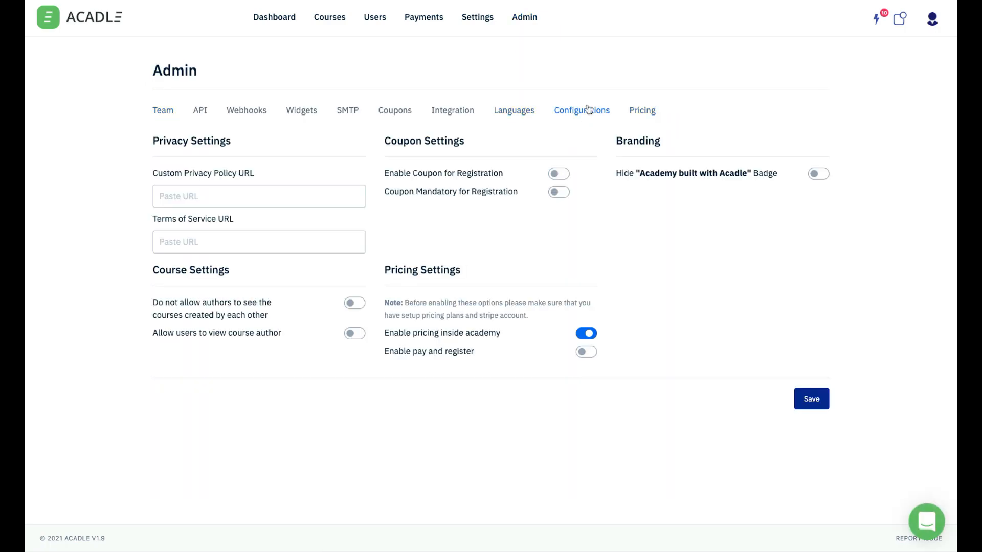
left_click(590, 354)
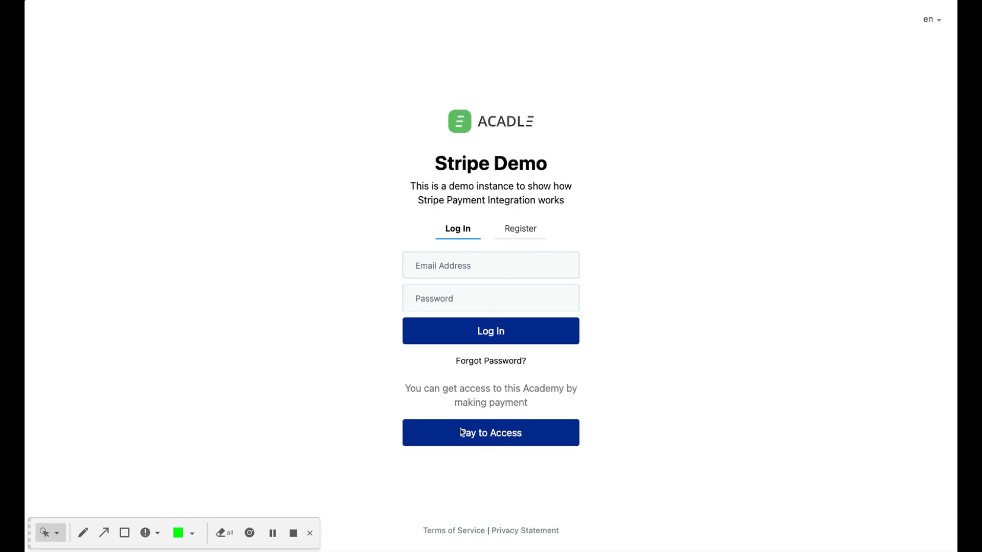
From the login page, choose Pay to Access and buy the $1 Paid 1 plan as a new visitor.
left_click(473, 443)
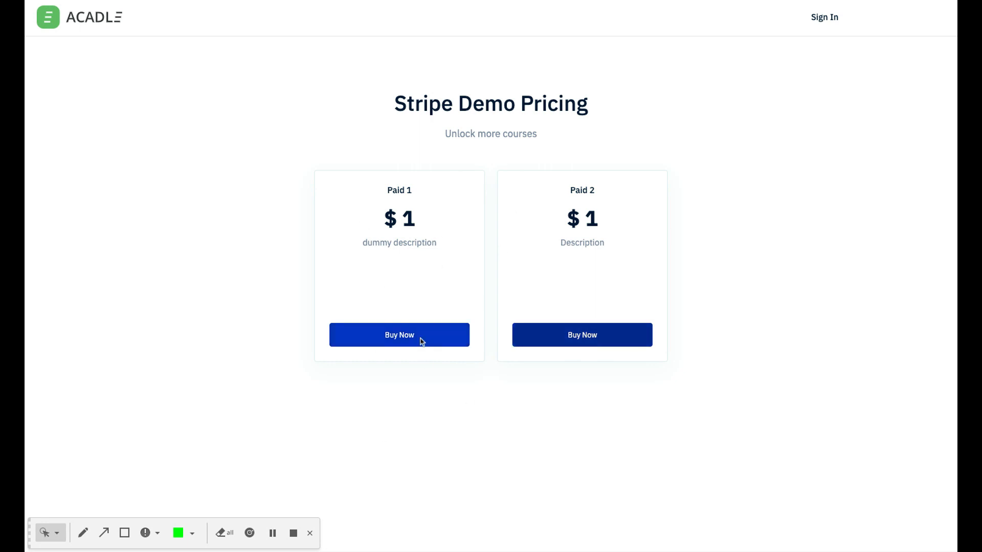
left_click(392, 333)
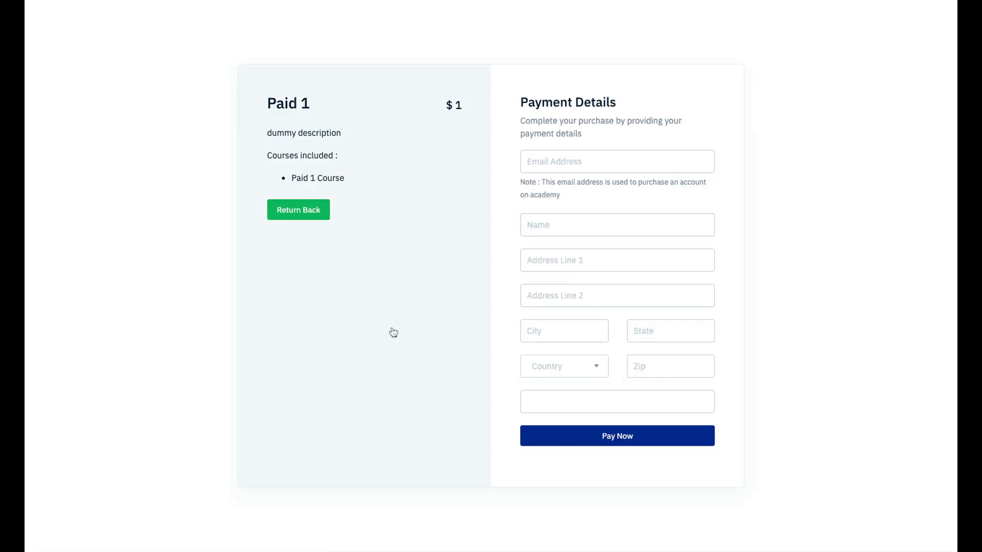